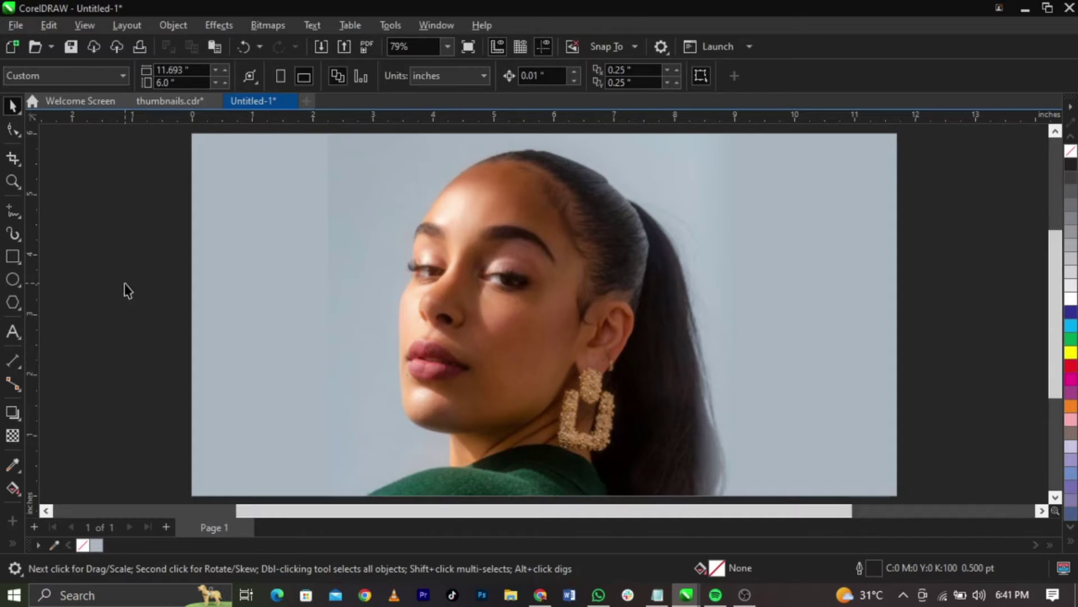
Draw an upright rectangle about 2.88 by 4.39 inches over the ponytail, centred at about X 7.77, Y 3.18 inches.
click(15, 257)
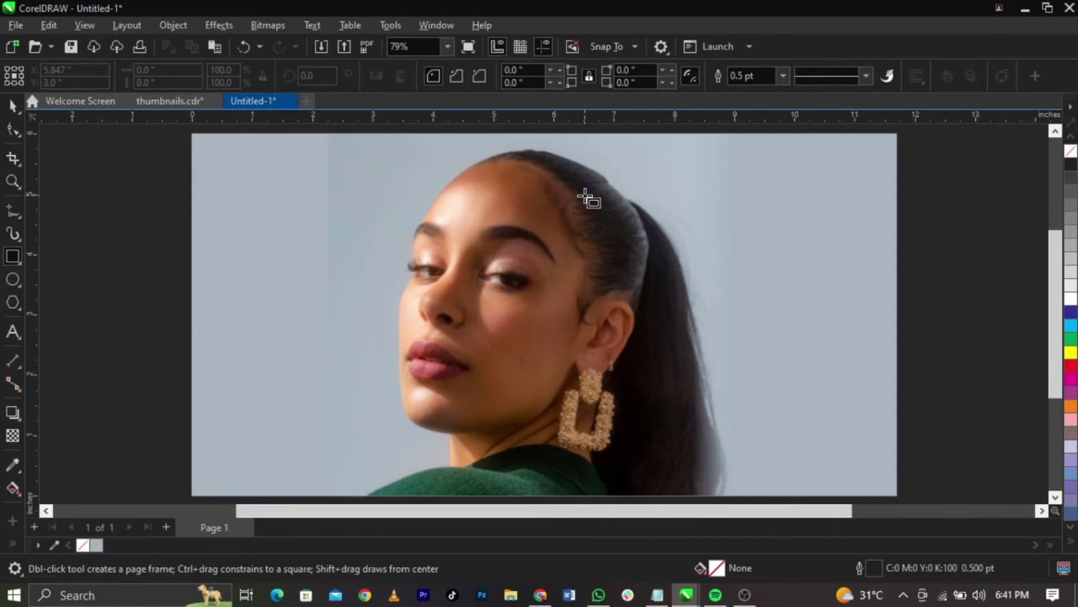
drag(579, 169, 754, 433)
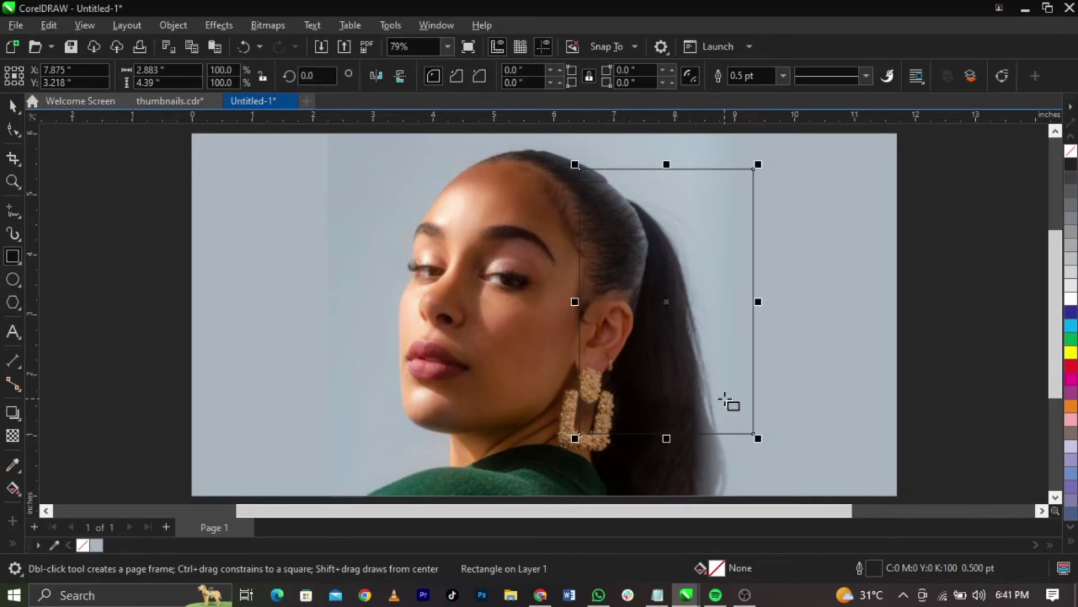
key(space)
drag(724, 397, 716, 399)
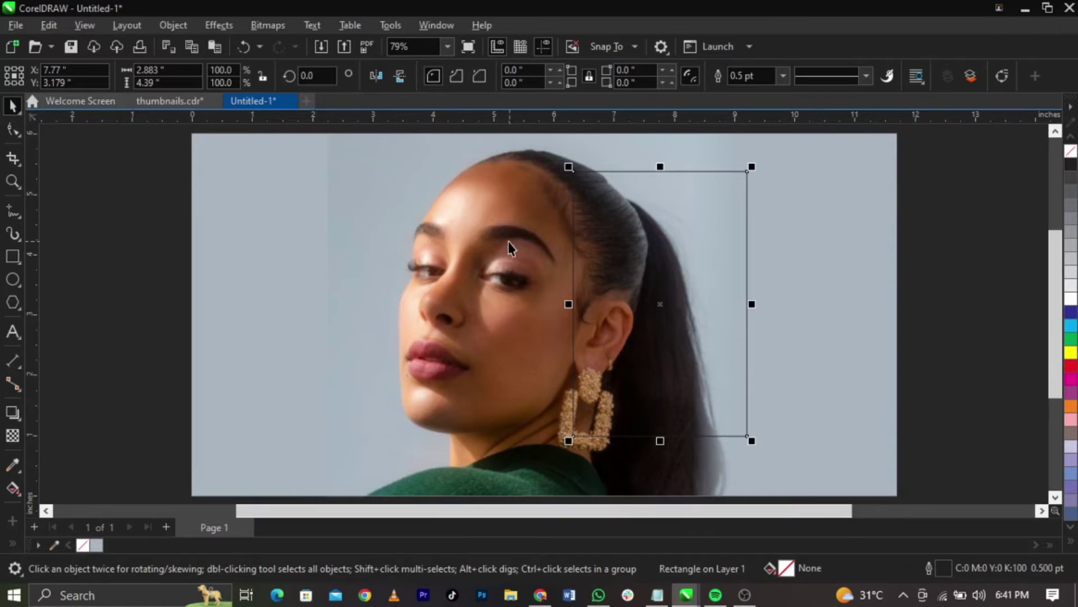
Round all four corners of the rectangle to a radius of about 0.185 inches.
click(15, 133)
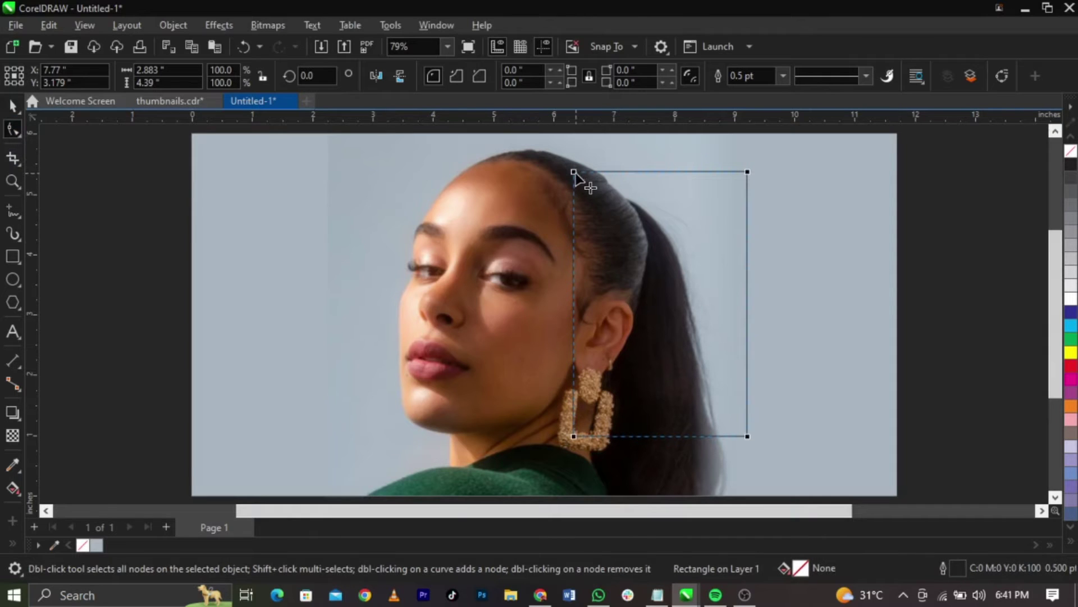
mouse_move(574, 174)
mouse_down()
mouse_move(578, 206)
mouse_move(573, 175)
mouse_up()
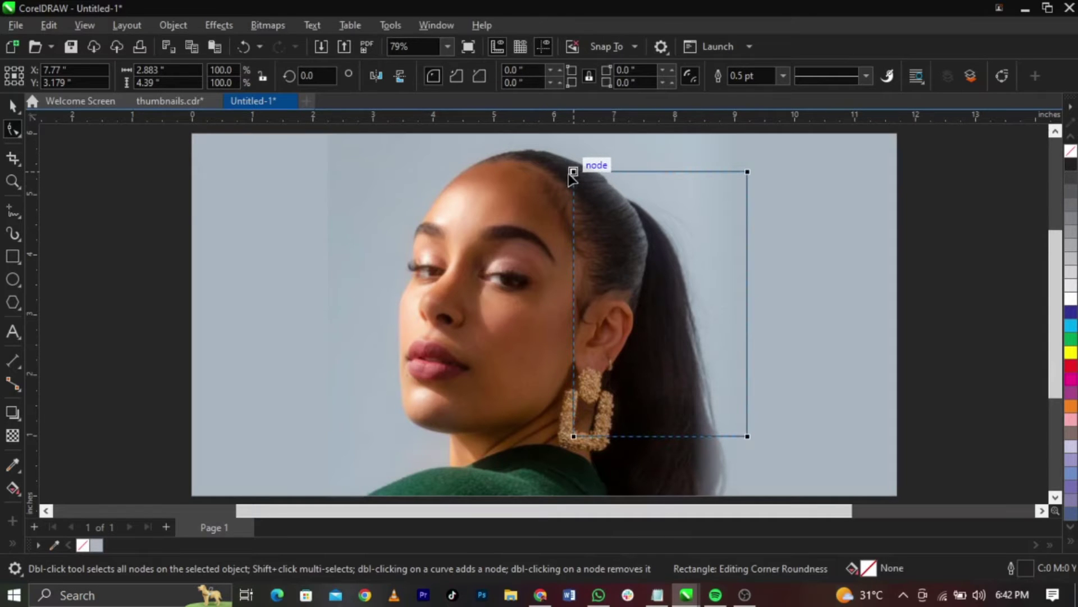
scroll(570, 176, up, 2)
scroll(568, 174, up, 3)
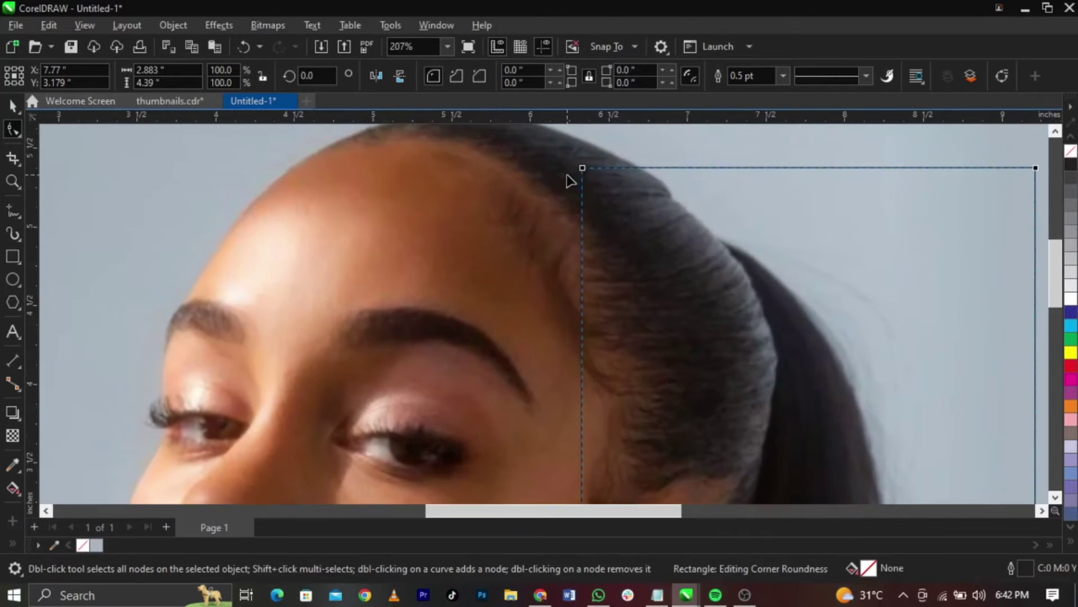
drag(586, 168, 591, 200)
scroll(593, 202, down, 4)
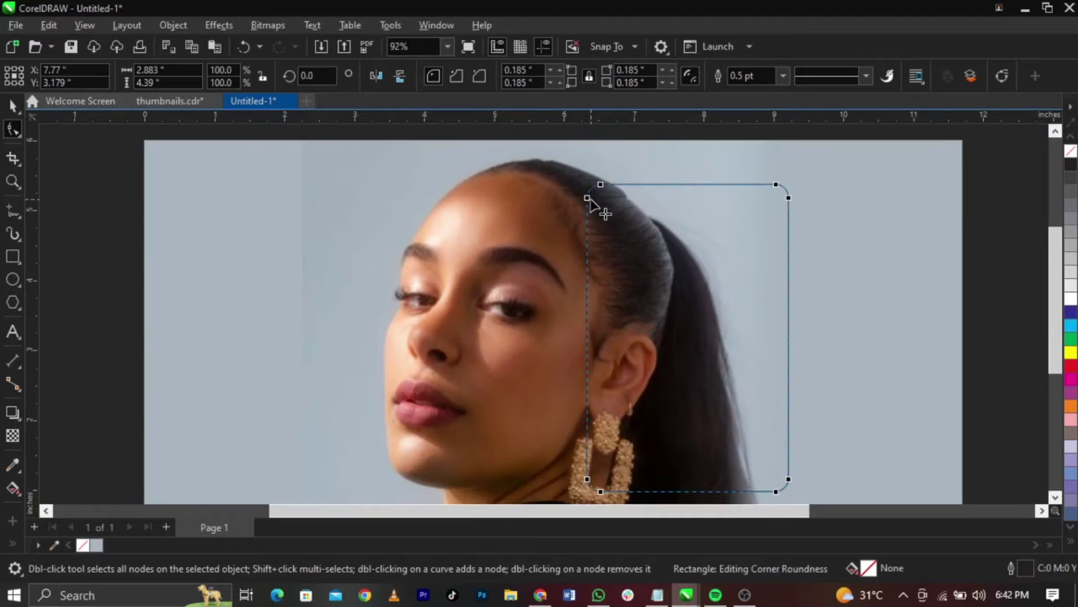
scroll(613, 238, up, 1)
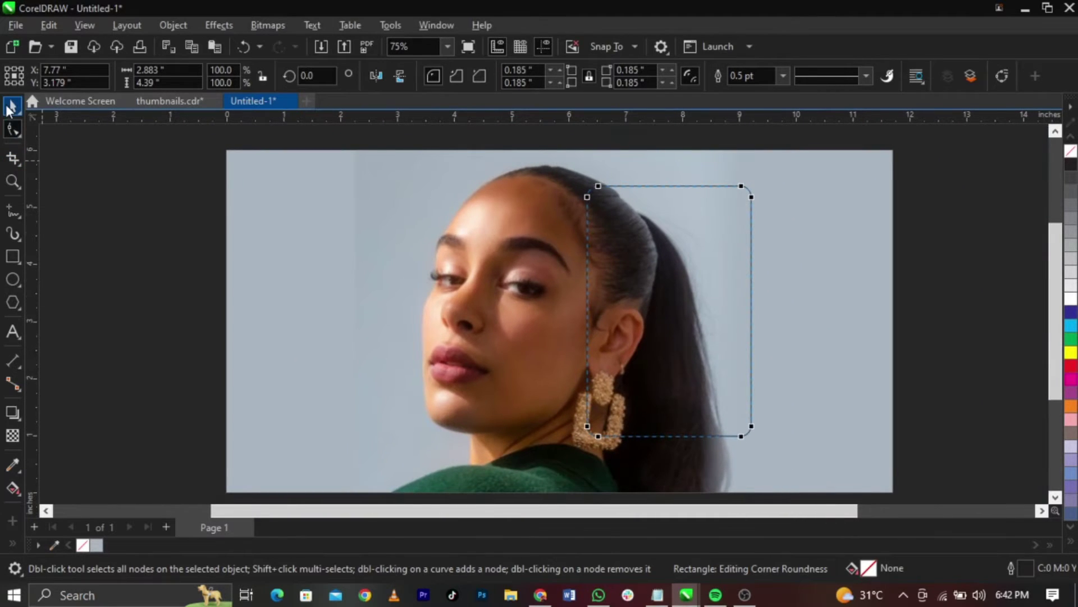
click(10, 107)
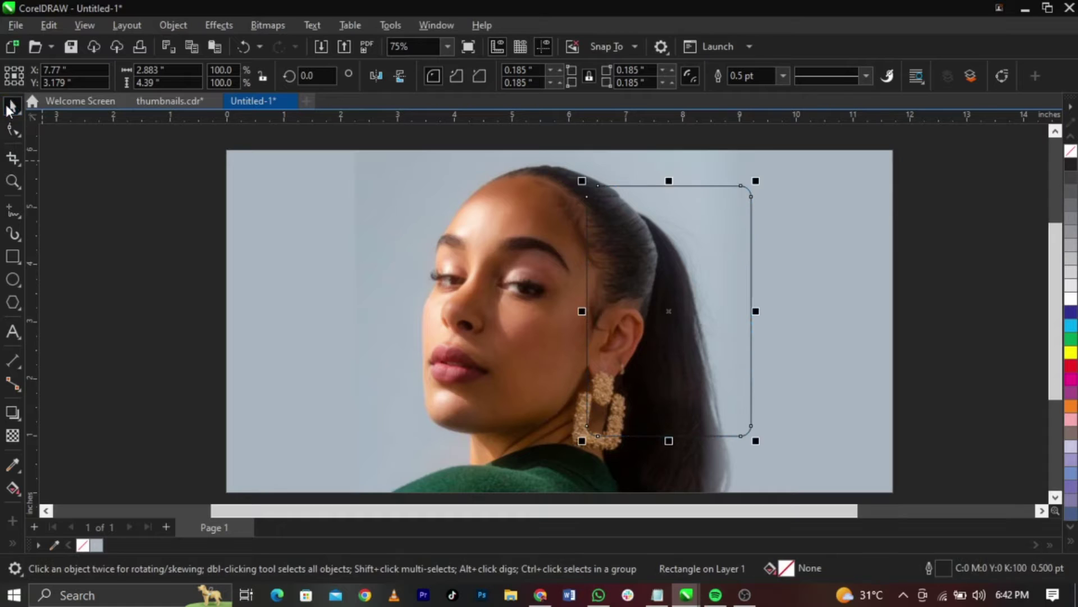
Give the rounded rectangle no fill and a white outline, and place a copy of it outside the page, beside the page's left edge.
click(1071, 300)
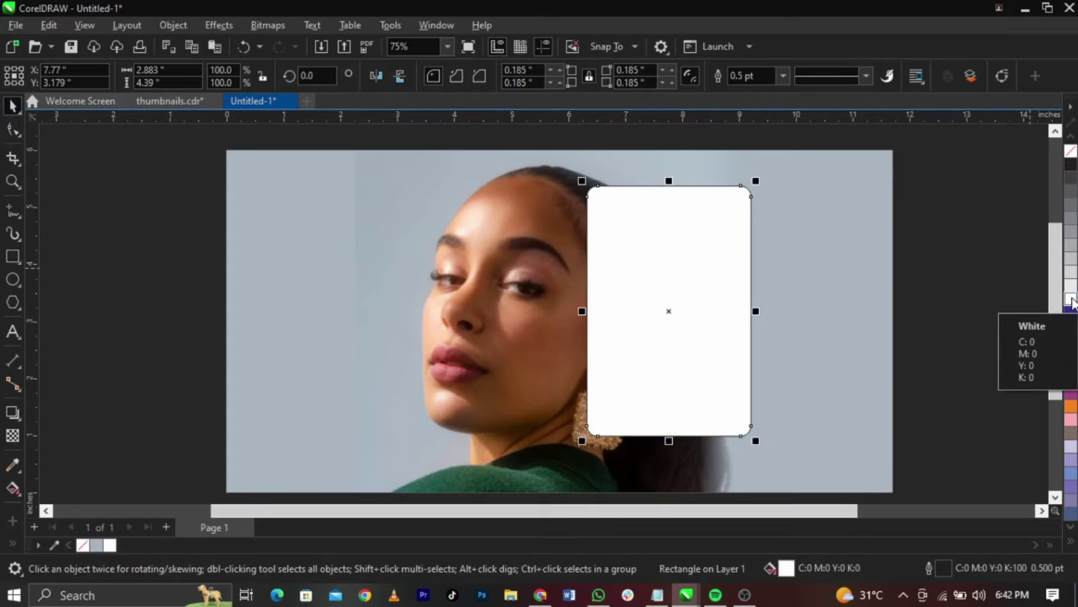
click(1071, 151)
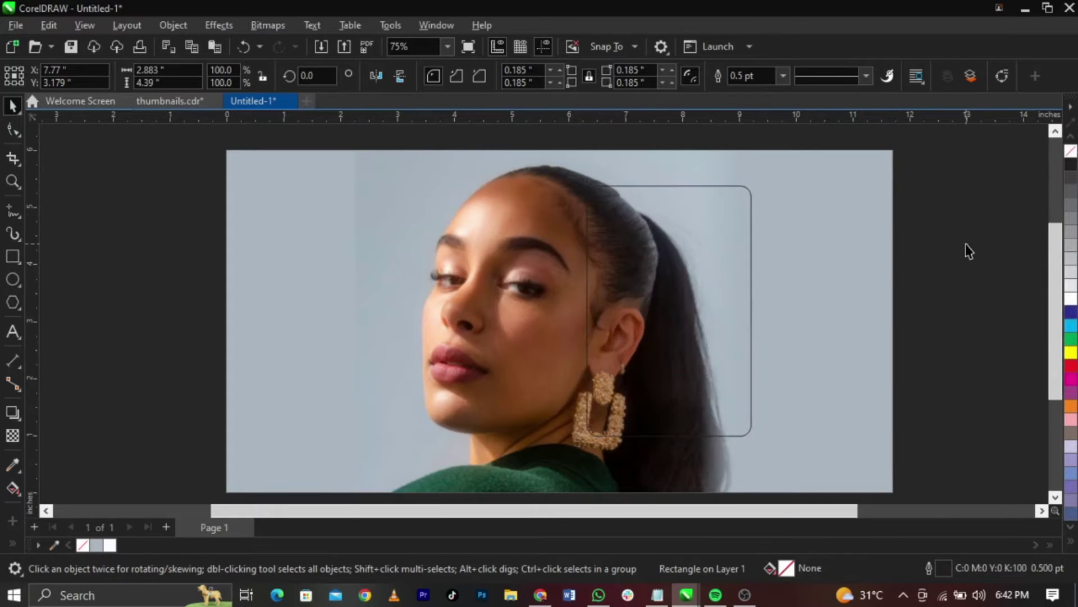
click(717, 317)
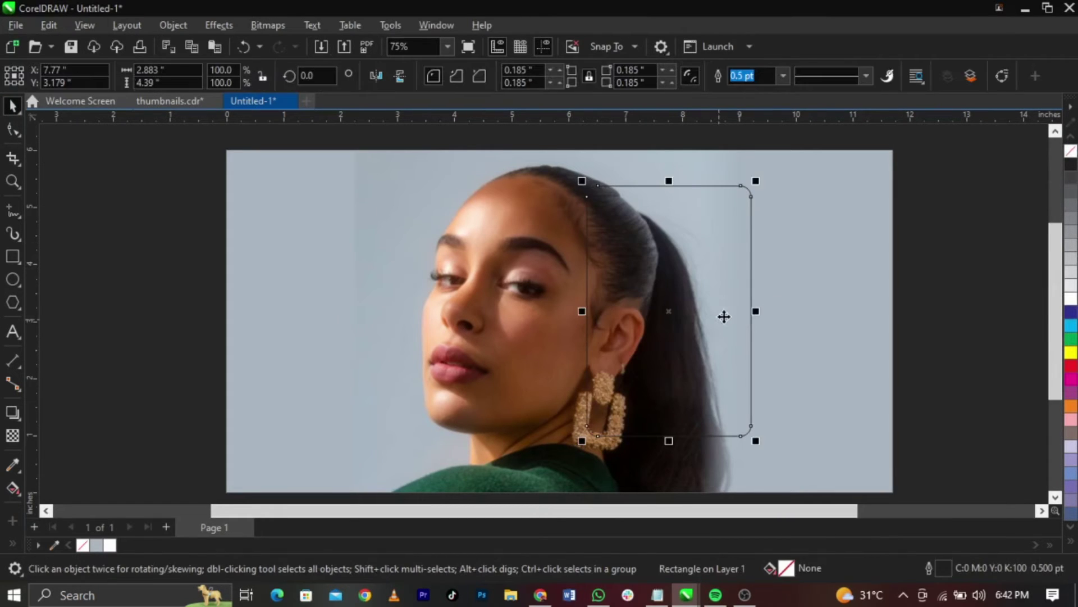
right_click(1070, 311)
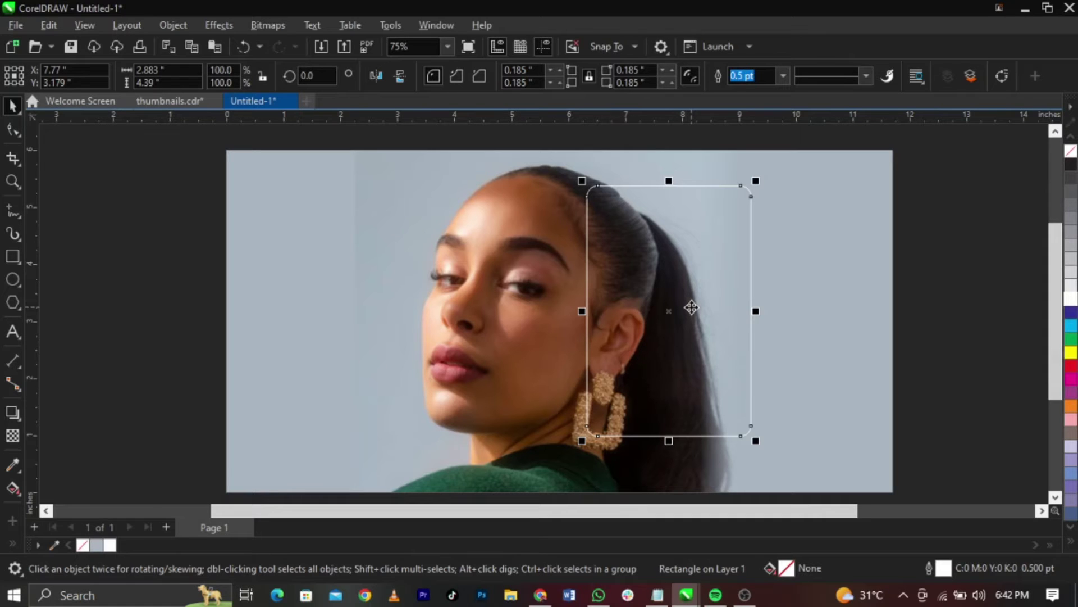
drag(692, 307, 147, 365)
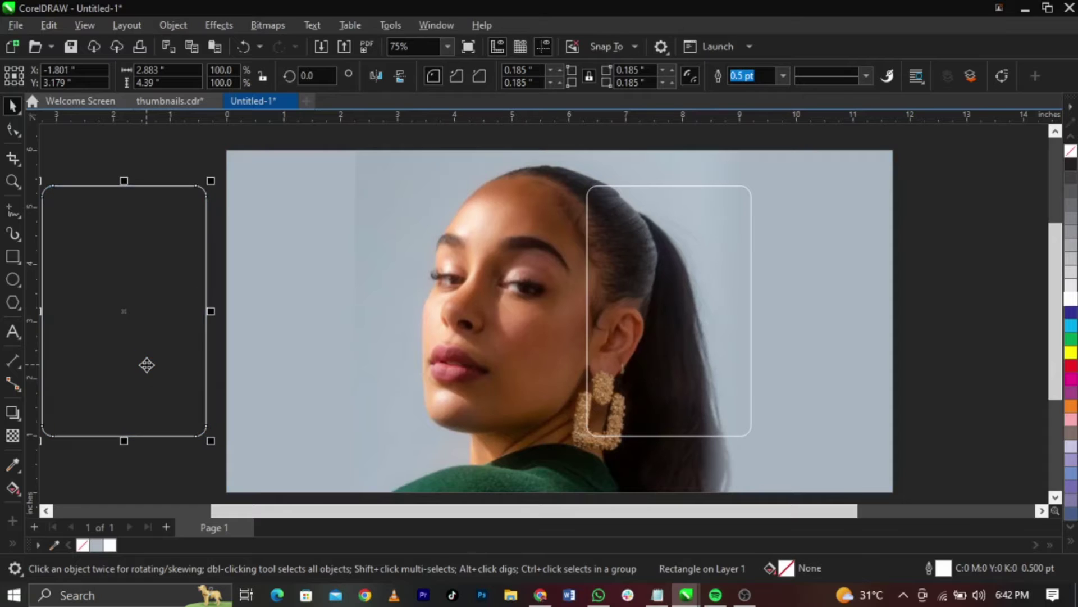
Duplicate the full-page photo in place so the copy lies exactly on top of the original.
click(530, 362)
click(588, 370)
click(475, 353)
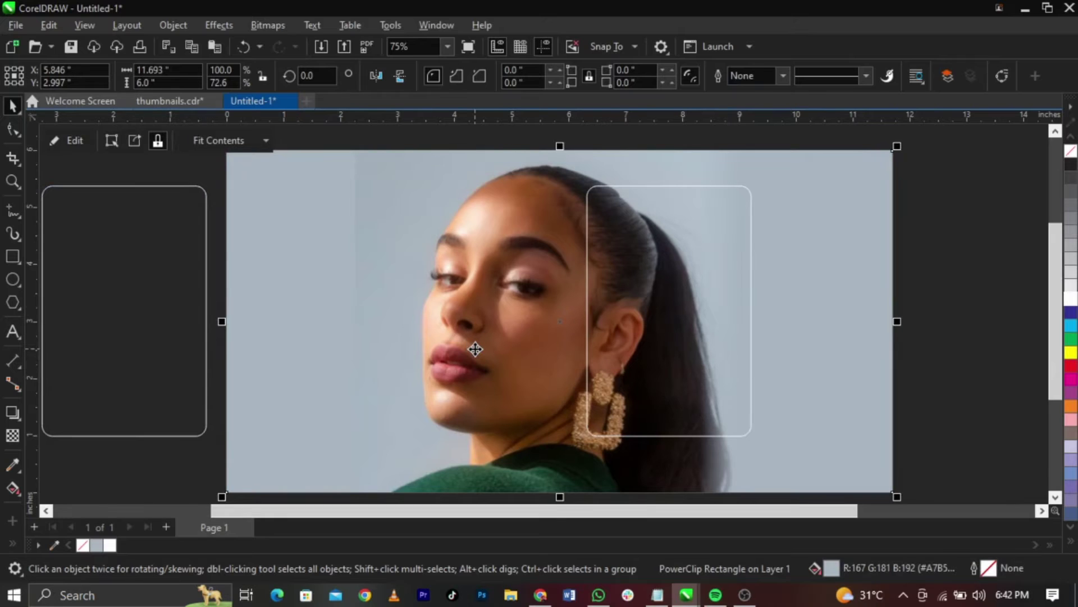
drag(475, 349, 430, 352)
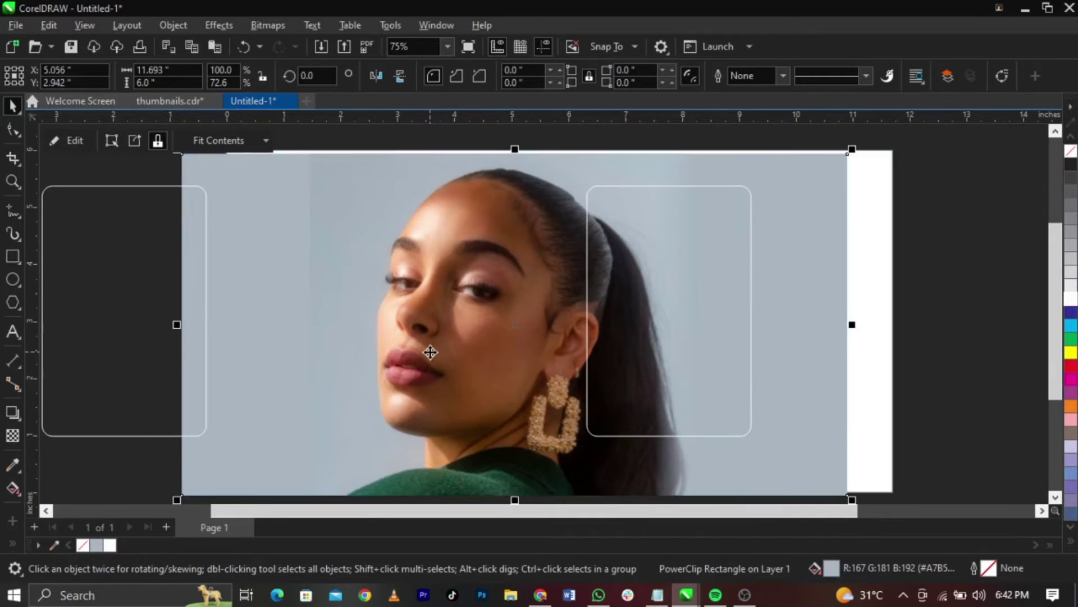
key(ctrl+z)
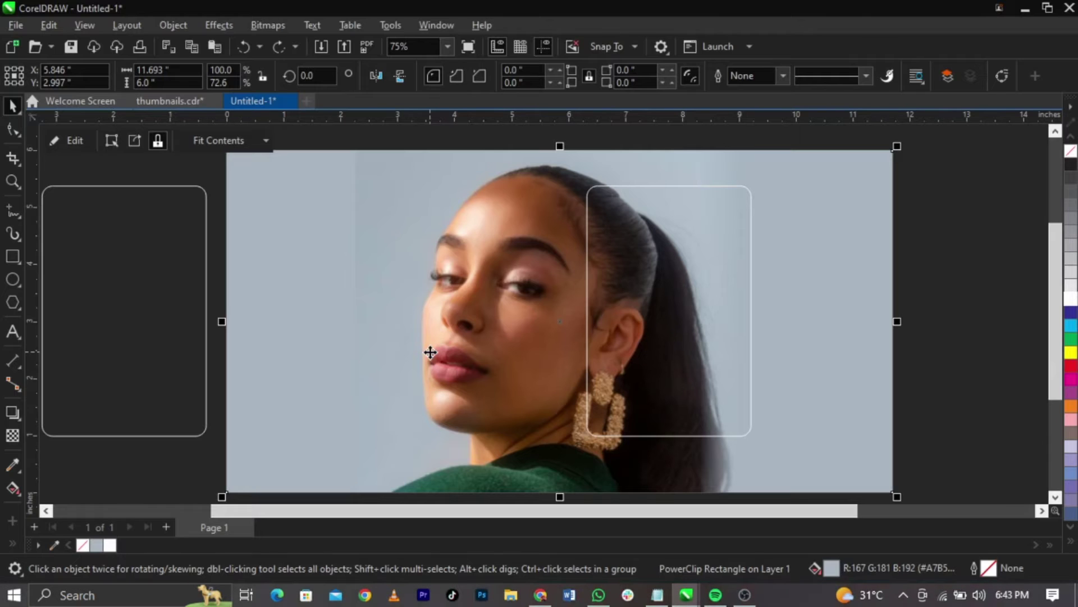
drag(681, 342, 251, 344)
key(ctrl+z)
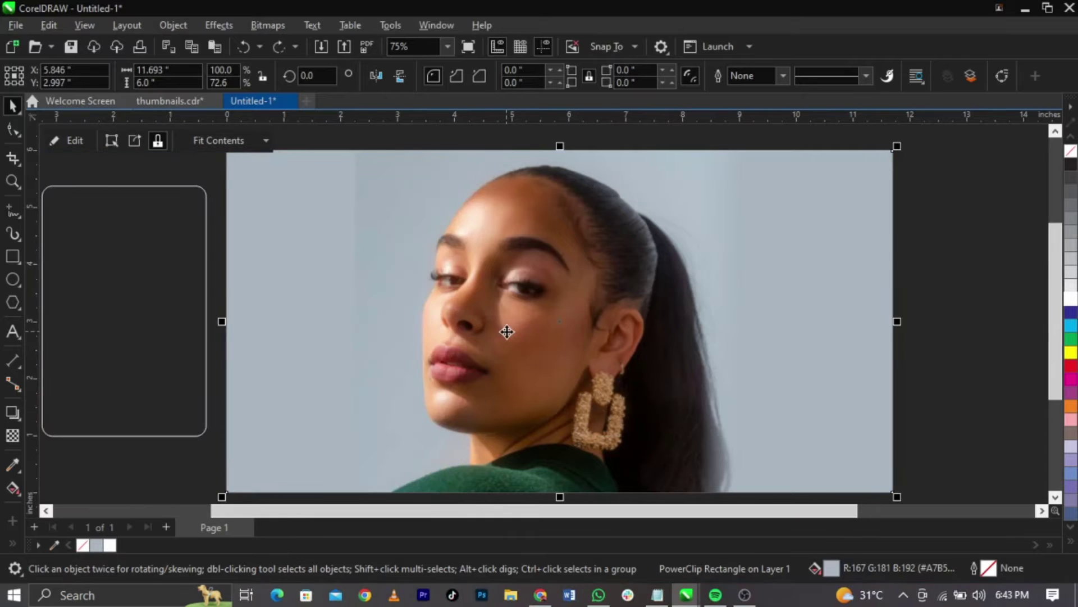
Convert the duplicated photo to a 300 dpi bitmap in RGB Color (24-bit) mode.
click(281, 31)
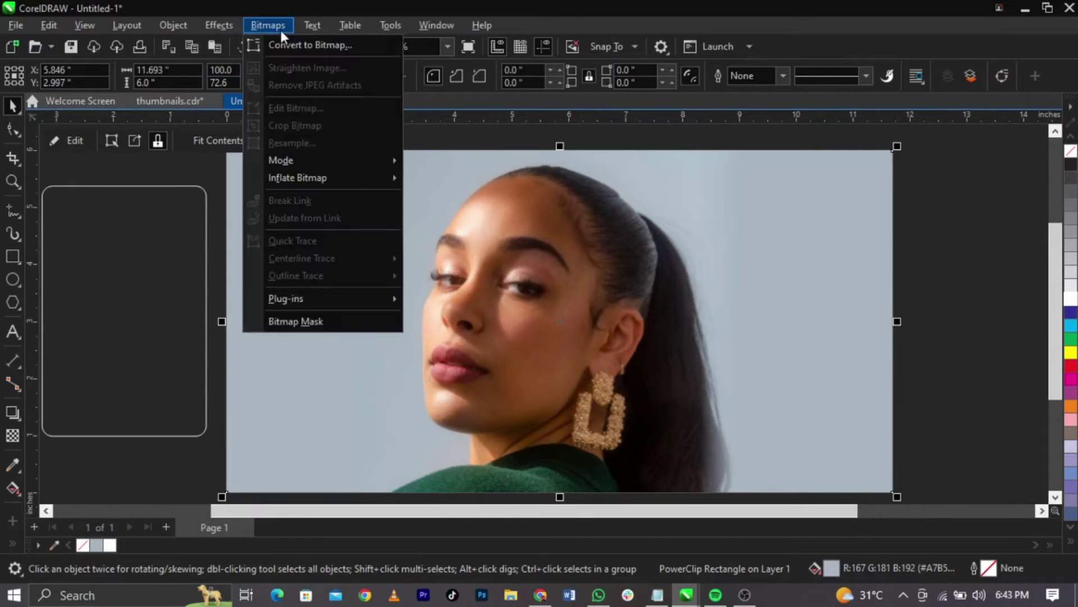
click(282, 41)
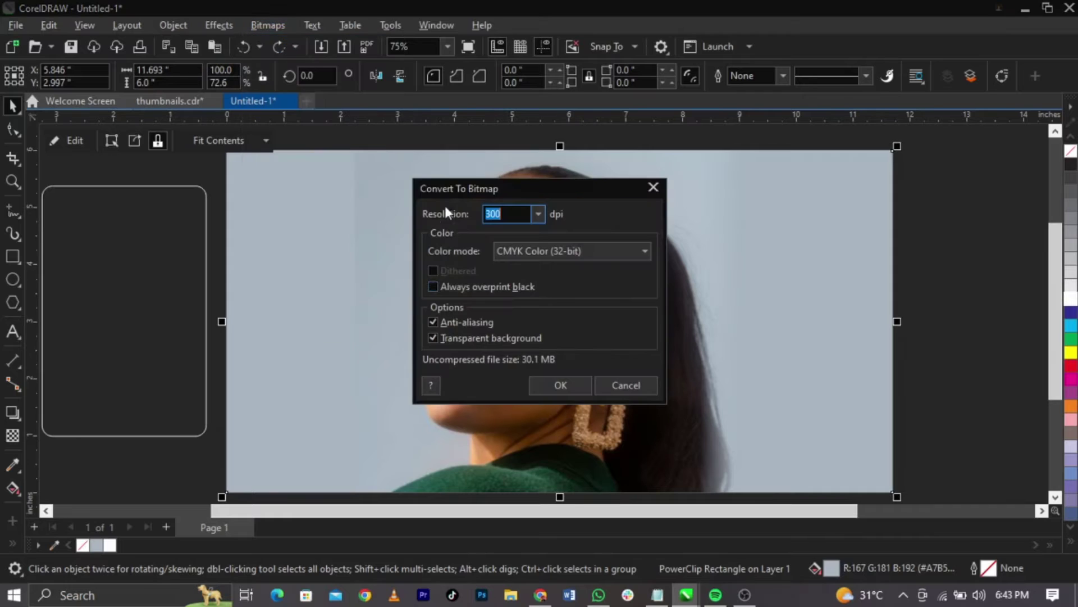
click(550, 252)
click(542, 315)
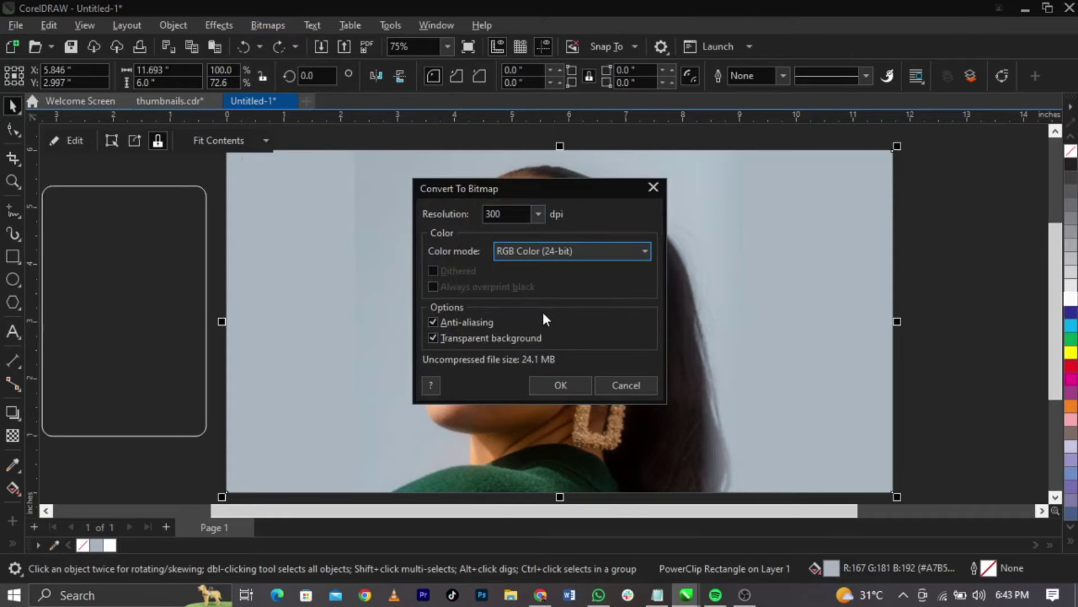
click(565, 384)
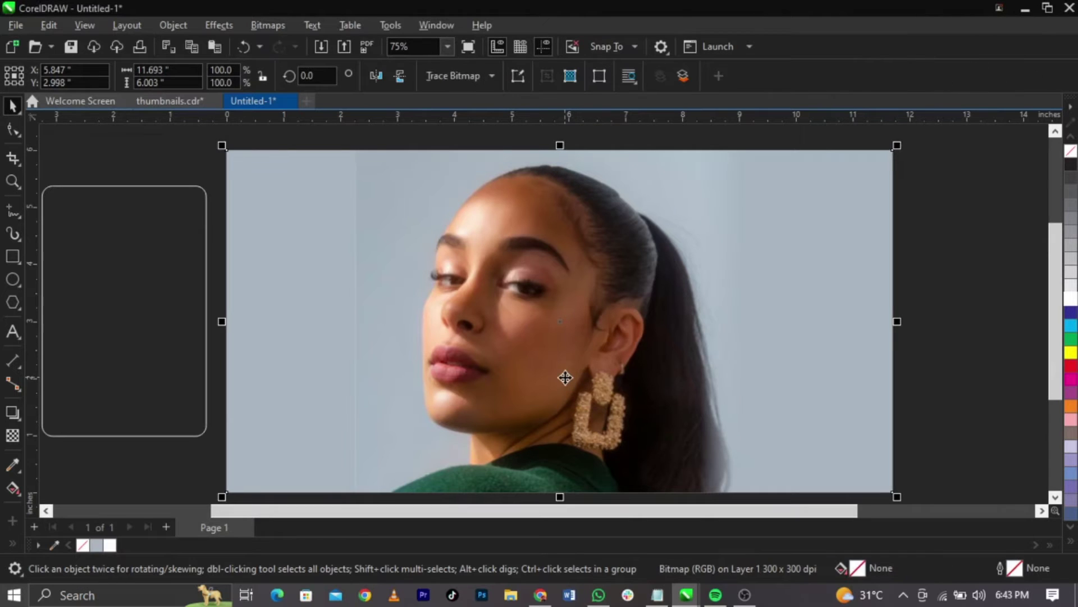
click(220, 24)
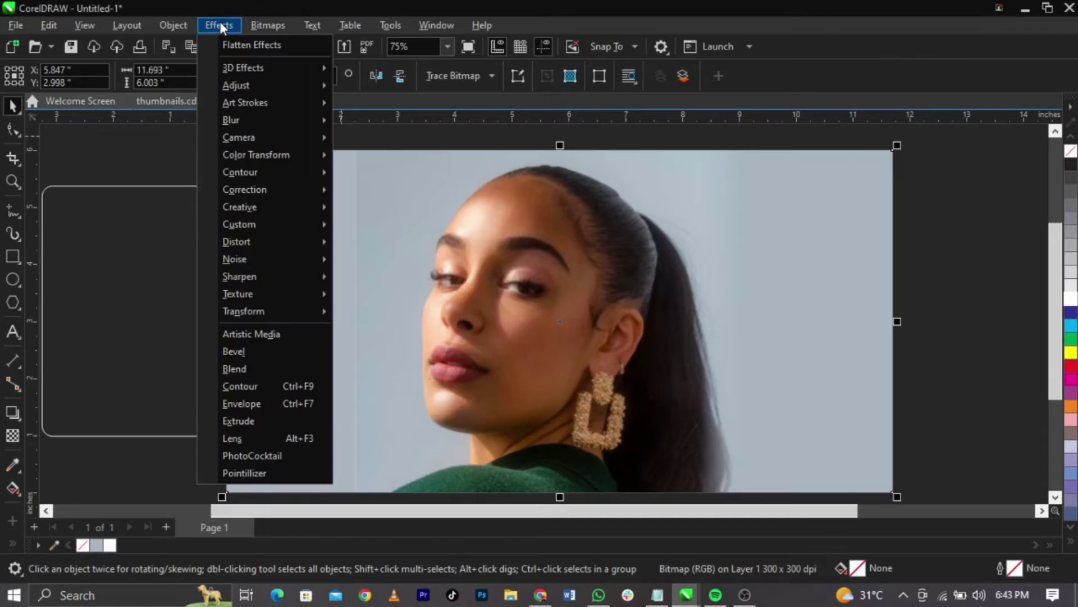
mouse_move(264, 122)
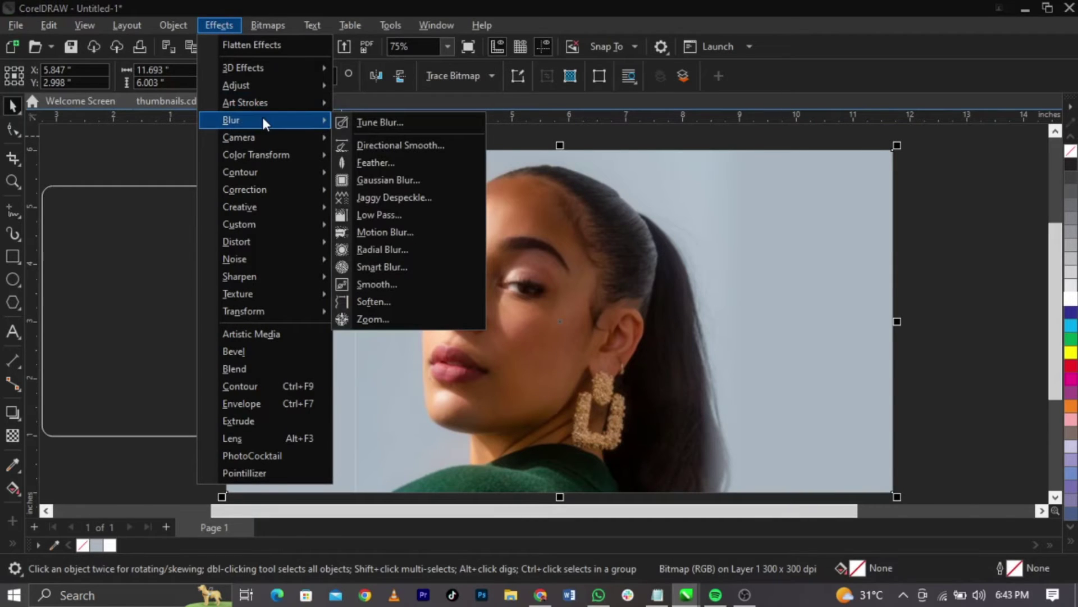
click(661, 277)
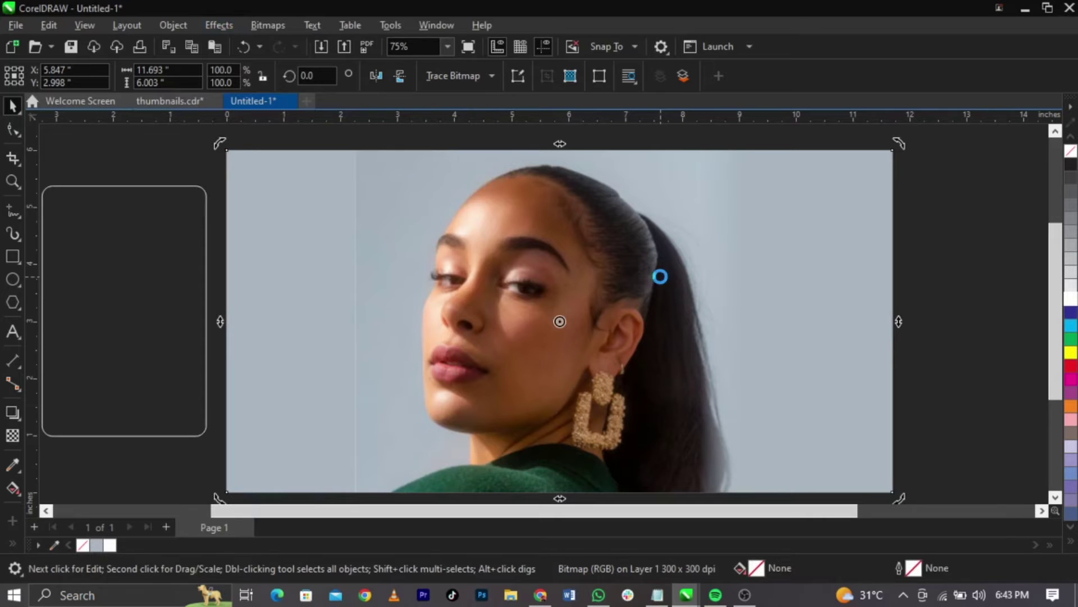
Move the bitmap copy aside and PowerClip it inside the rounded rectangle over the ponytail.
drag(677, 277, 418, 329)
right_click(419, 329)
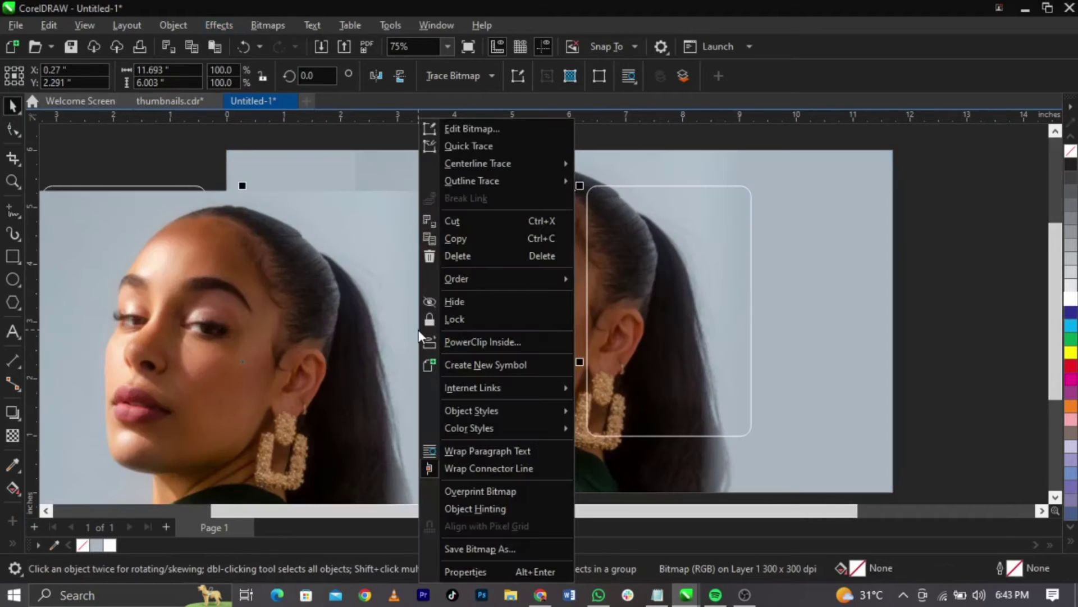
click(451, 343)
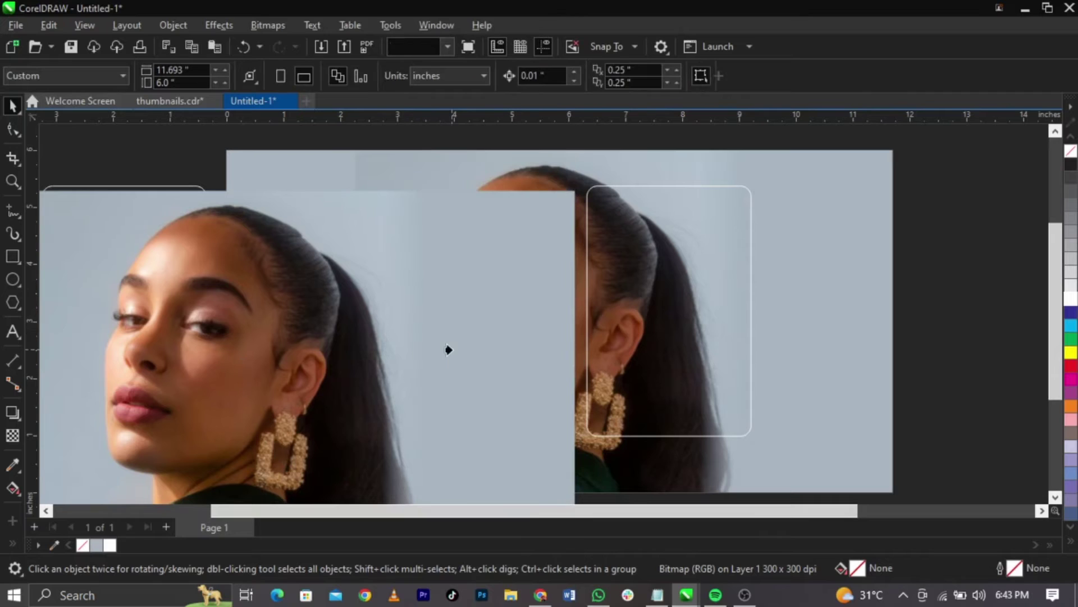
click(731, 279)
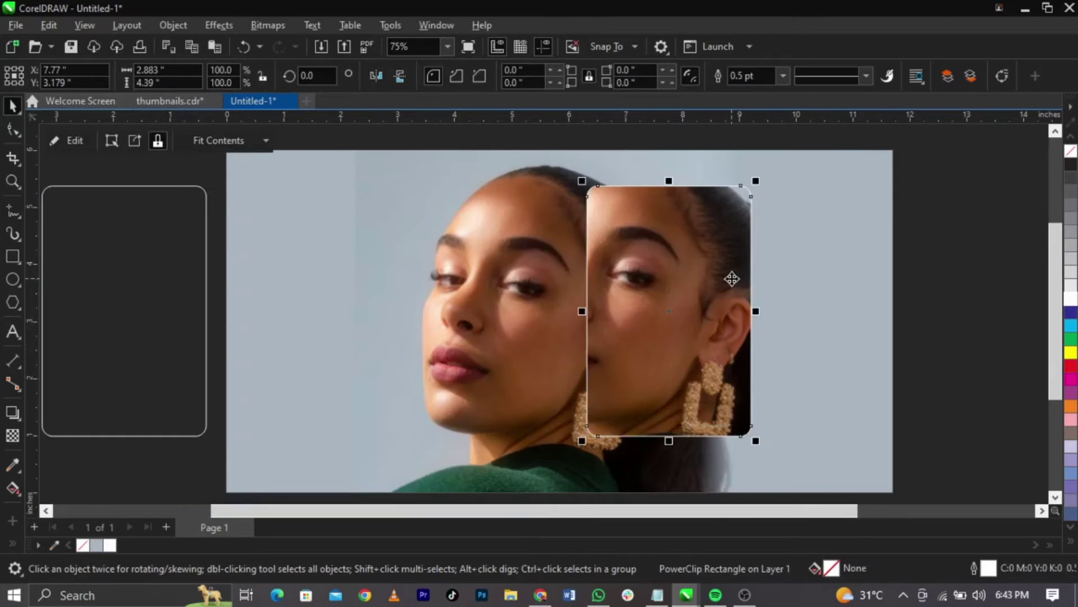
Open the rounded rectangle's PowerClip contents for editing and select the bitmap, aligned exactly with the photo beneath it.
right_click(720, 279)
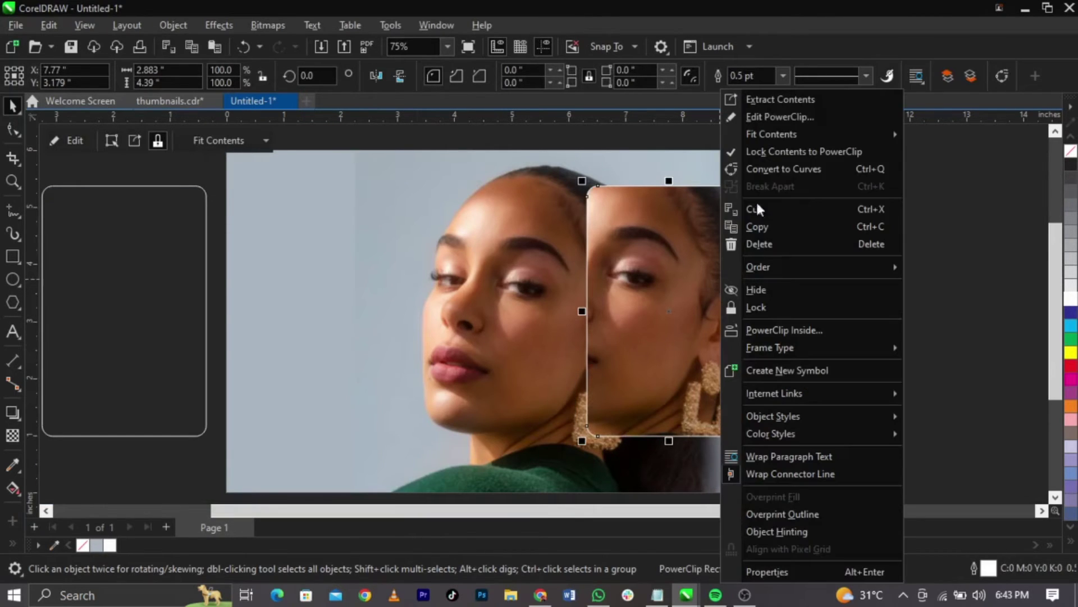
click(775, 114)
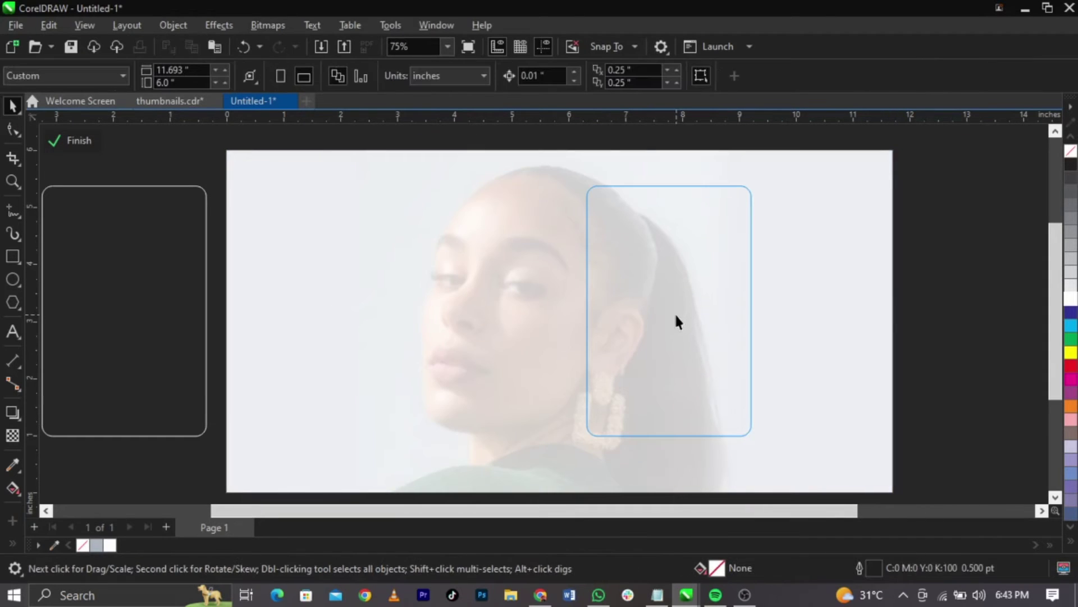
click(674, 313)
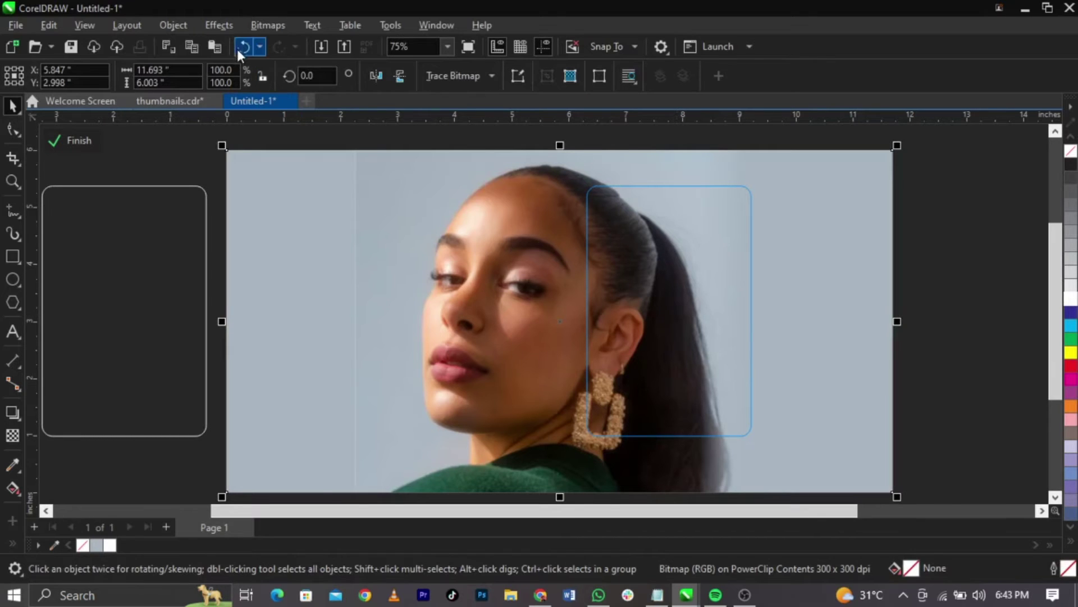
Apply a Gaussian Blur with a radius of 23.2 pixels to the bitmap inside the PowerClip.
click(221, 27)
mouse_move(244, 115)
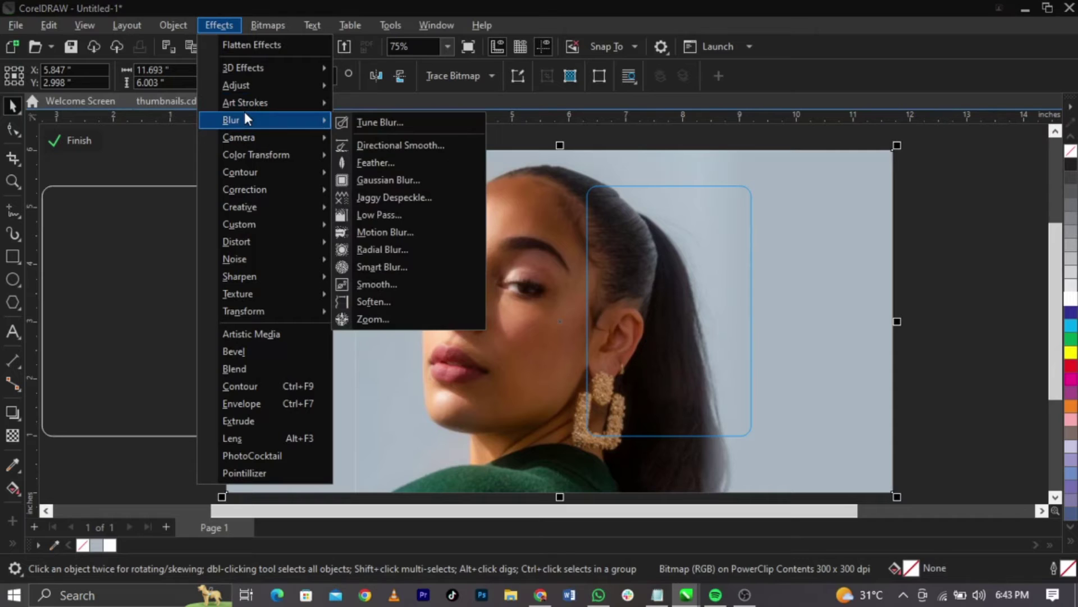
click(369, 179)
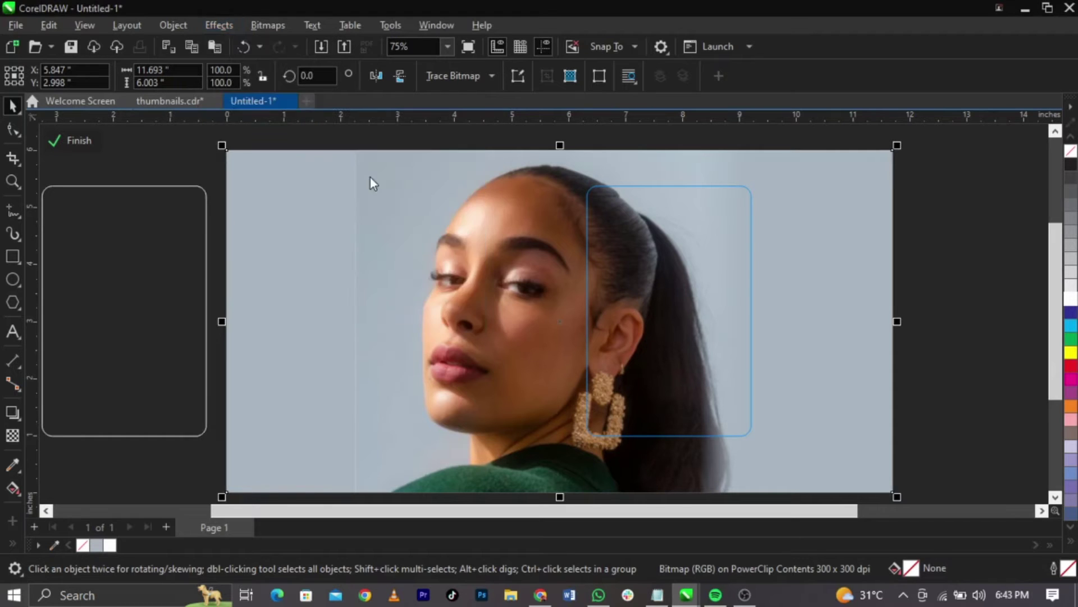
drag(544, 234, 307, 192)
drag(234, 233, 273, 235)
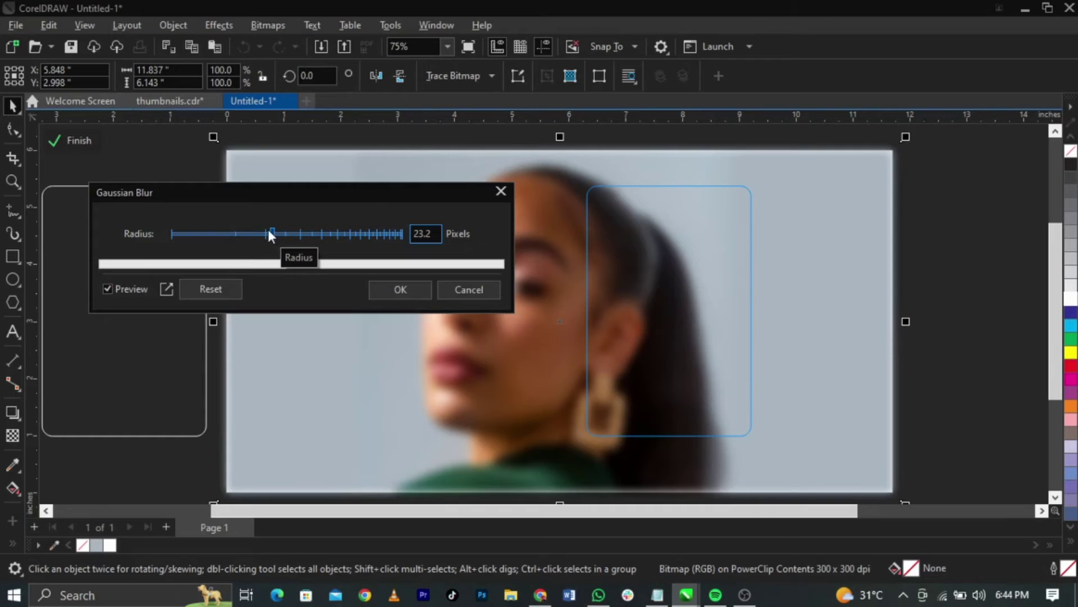
click(406, 288)
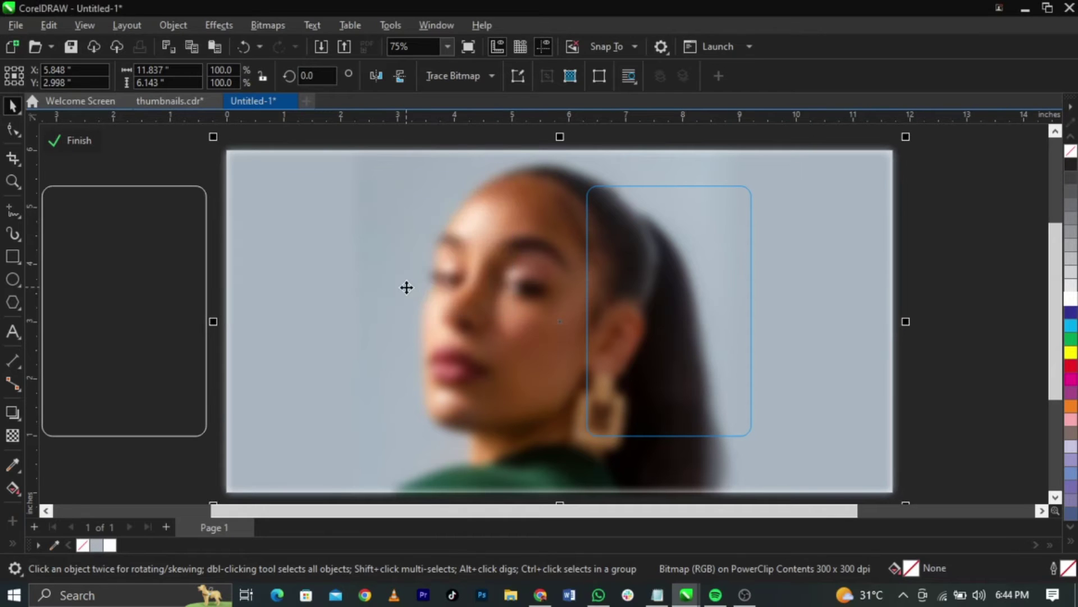
Finish editing the PowerClip contents and remove the outline from the rounded rectangle card.
click(83, 144)
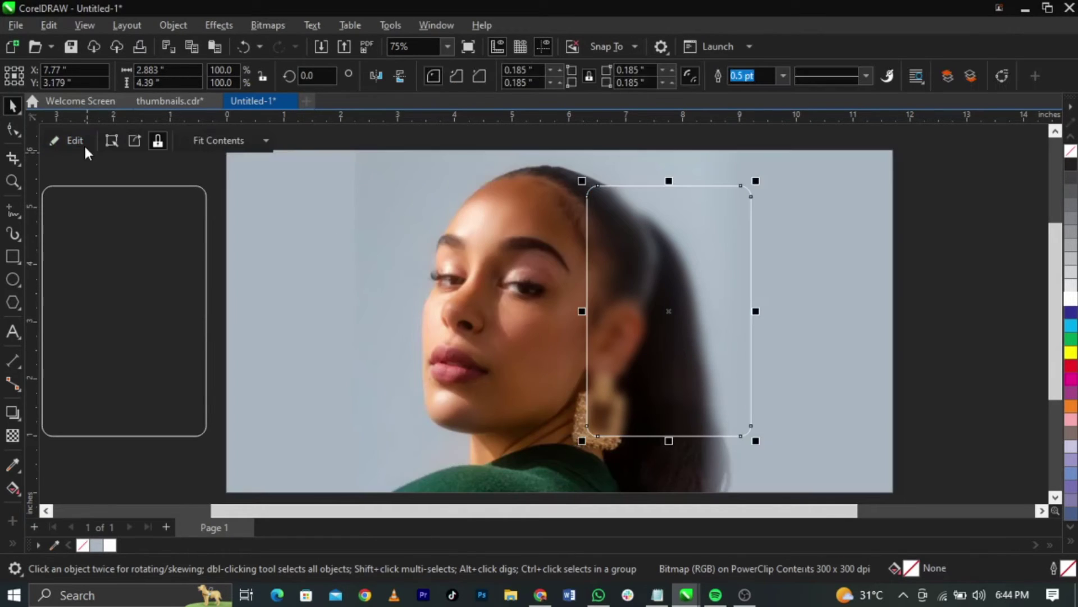
click(958, 366)
click(694, 320)
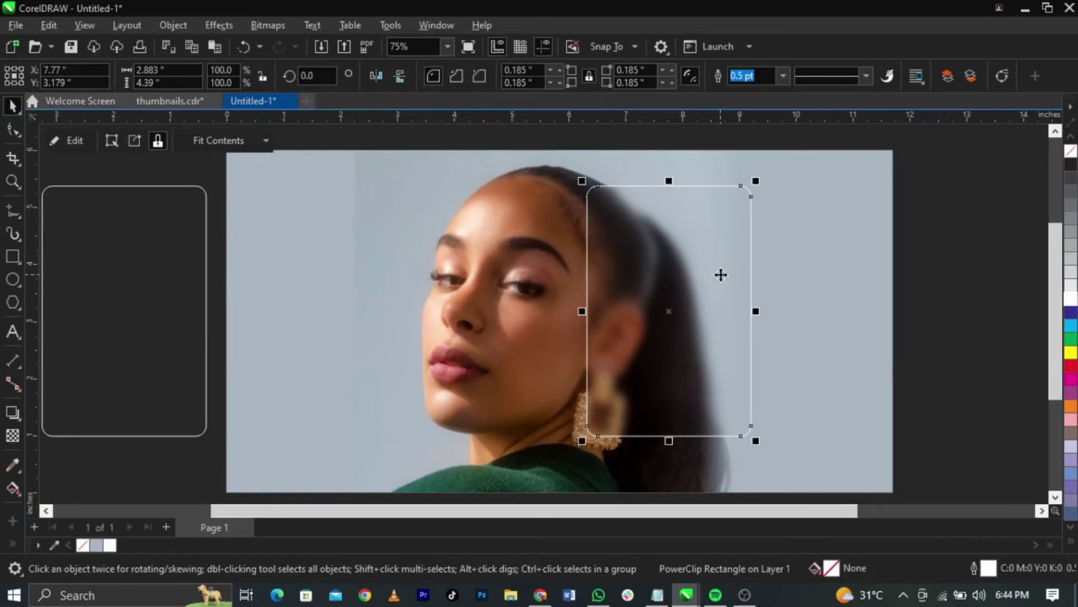
right_click(1072, 155)
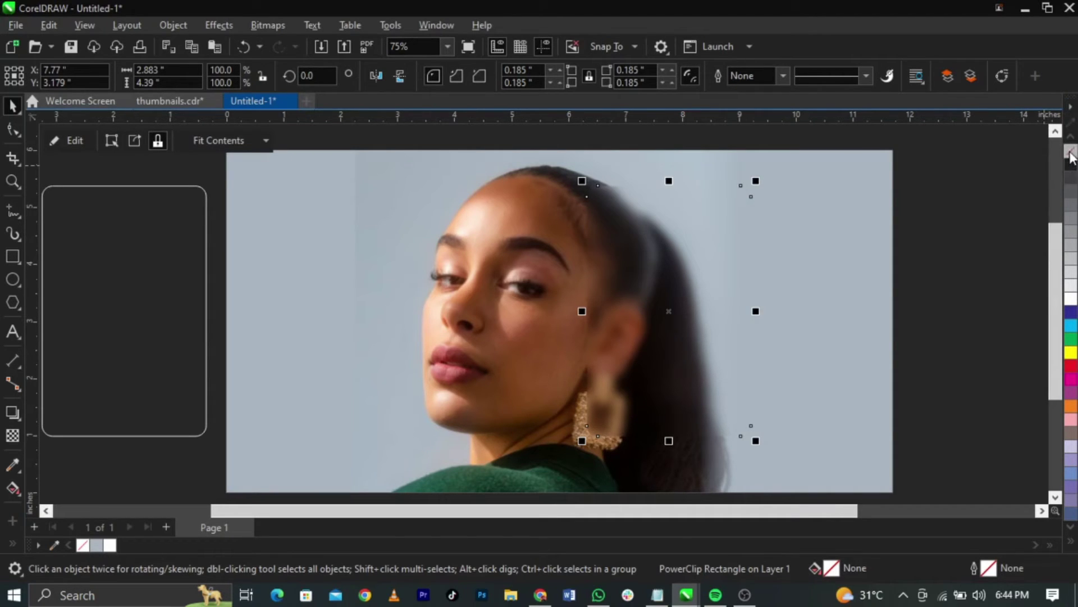
Add a horizontal drop shadow from the card's left edge to its right edge, with feathering 25 and opacity 65.
click(13, 413)
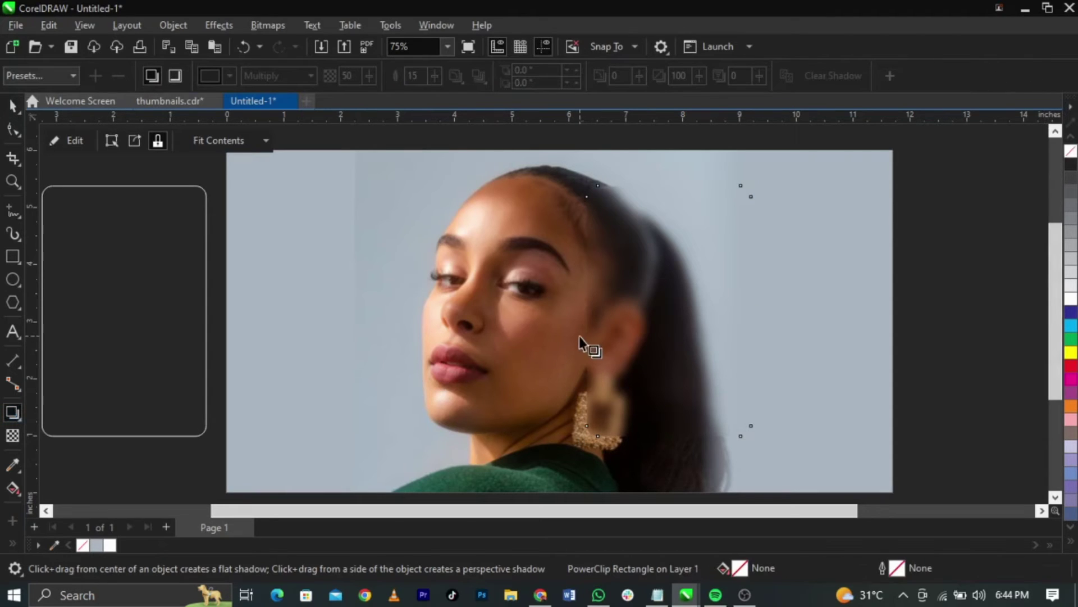
drag(588, 337, 754, 340)
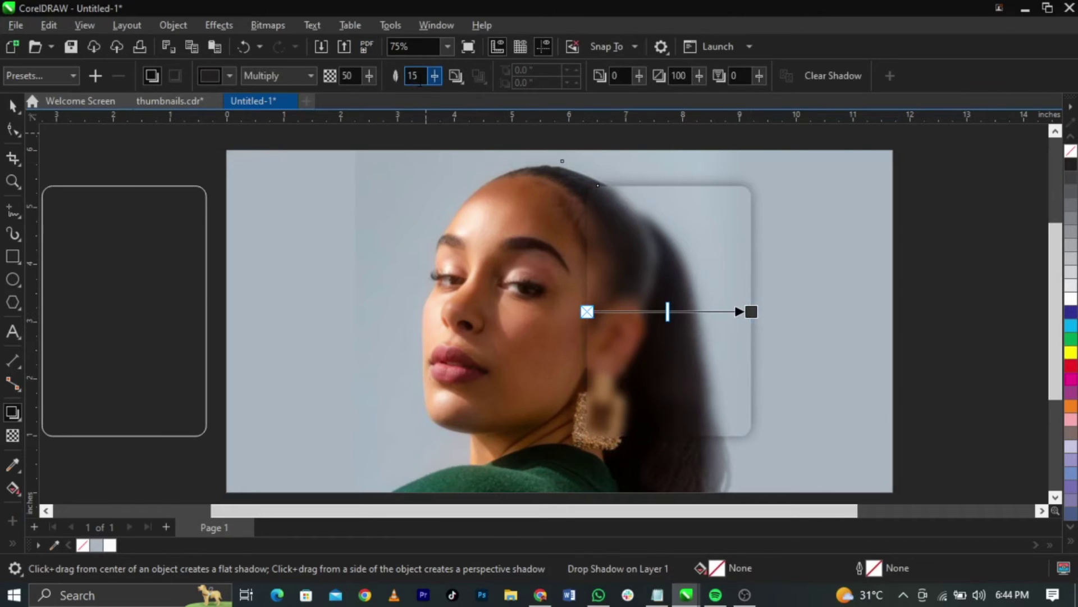
click(414, 76)
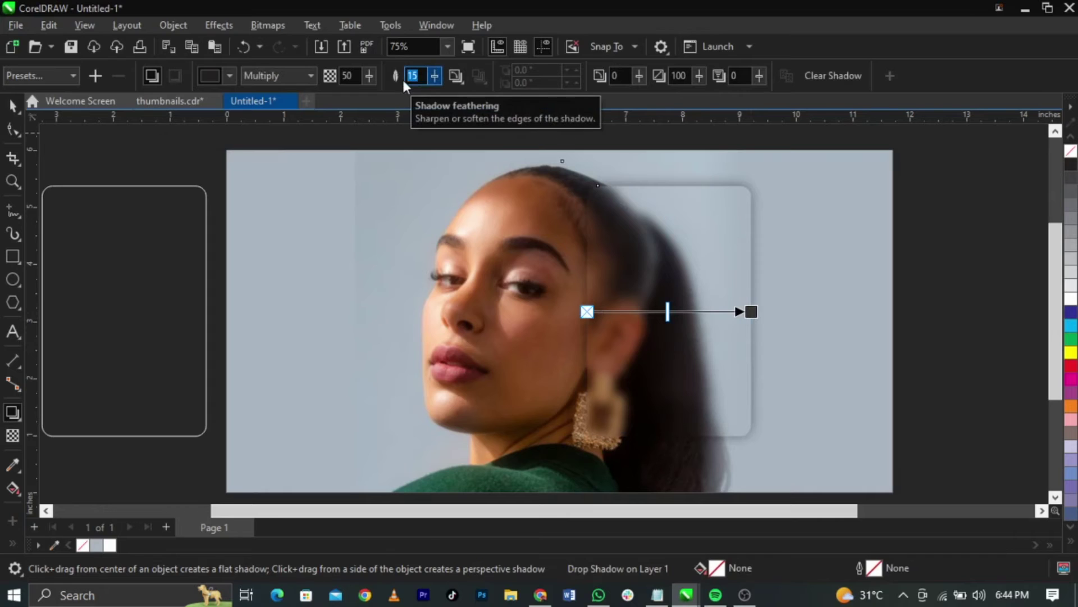
text(25)
key(Return)
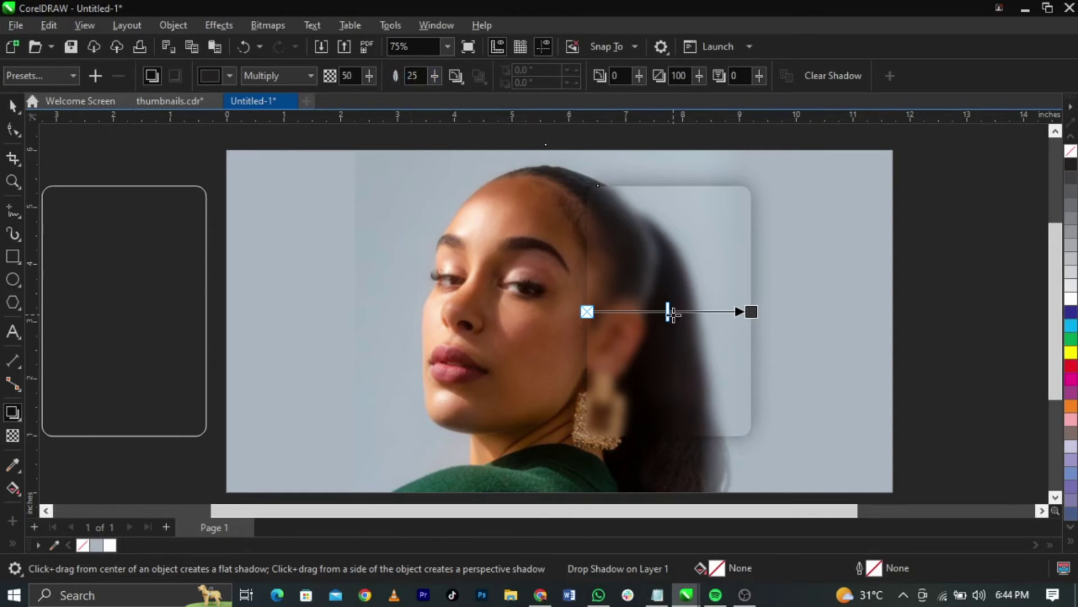
drag(668, 312, 692, 312)
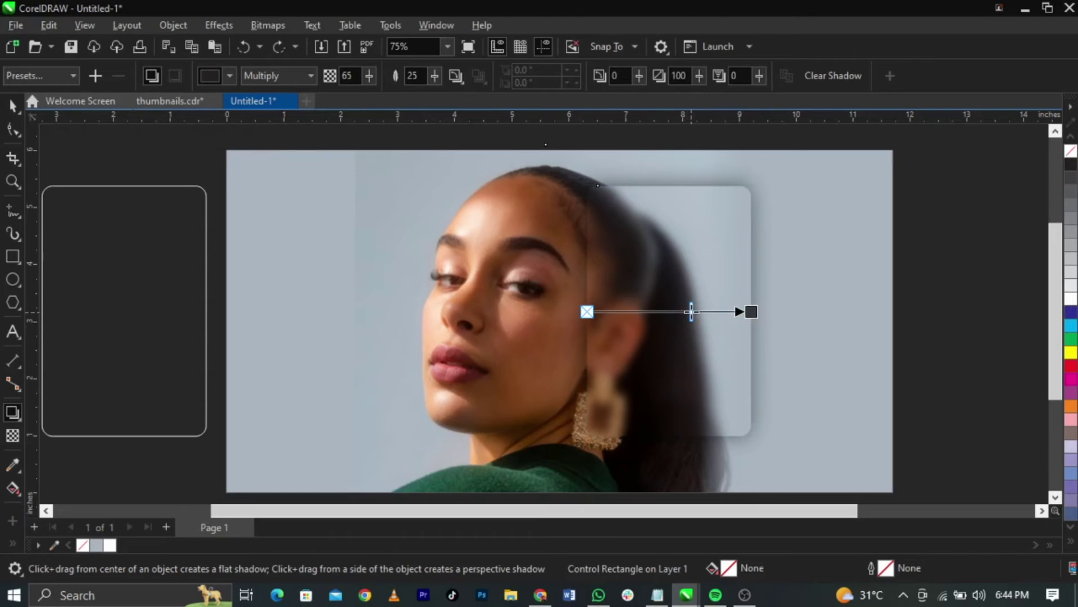
Reselect the card's drop shadow and set its feathering to 20.
key(space)
click(953, 361)
click(734, 298)
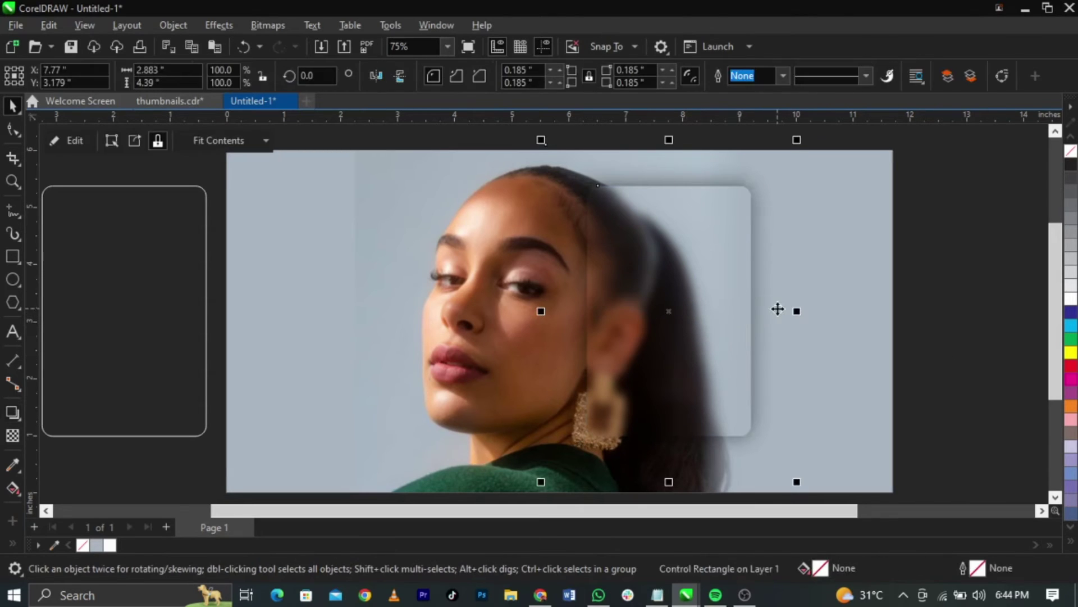
click(777, 308)
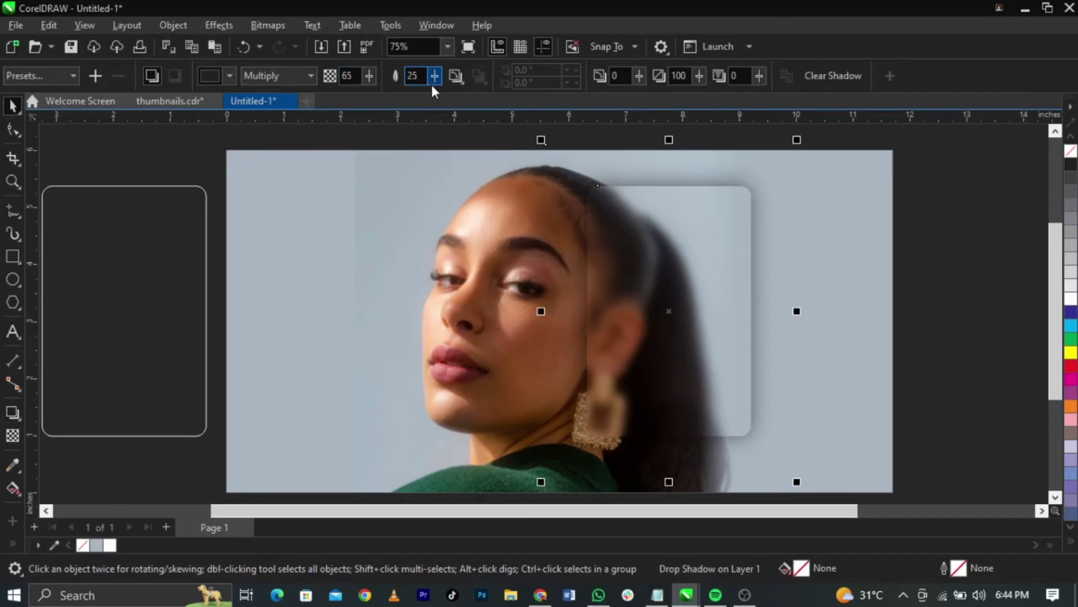
drag(435, 76, 434, 84)
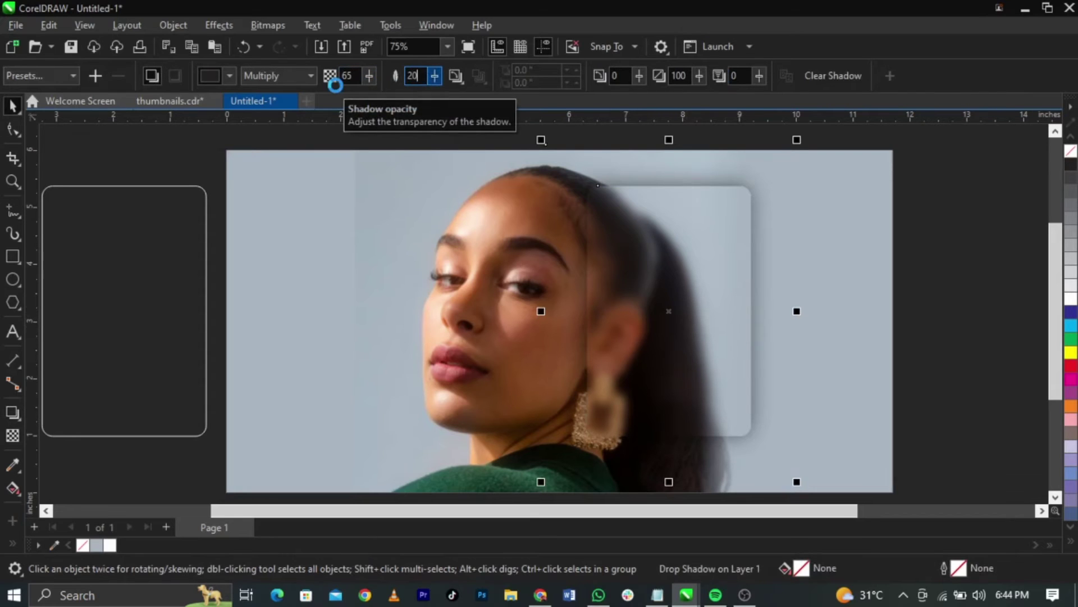
click(770, 223)
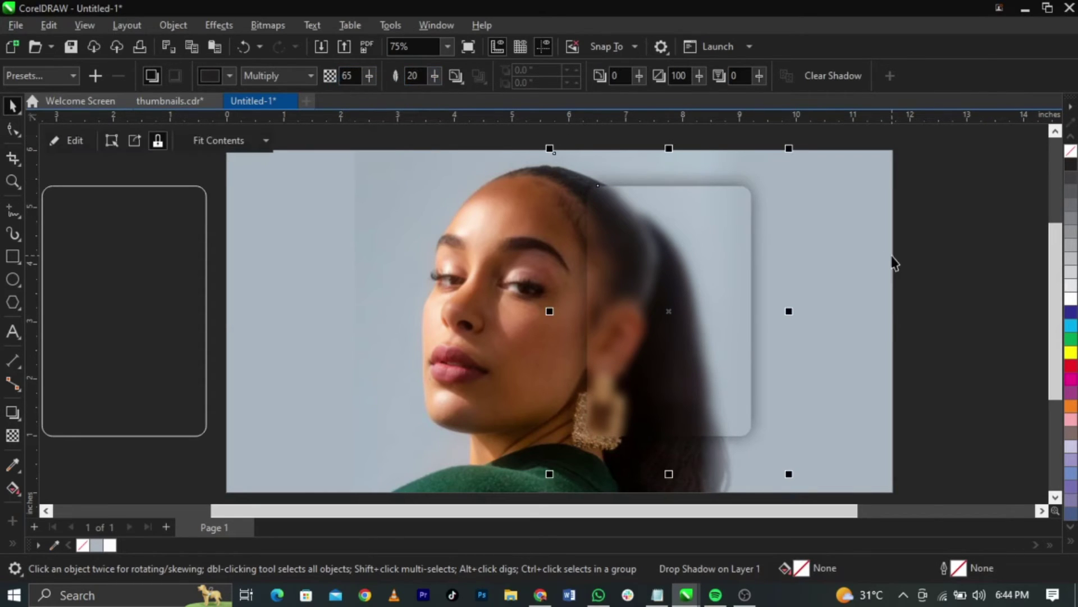
Move the spare white-outlined rounded rectangle onto the photo and align its right and top edges with the blurred card.
click(180, 326)
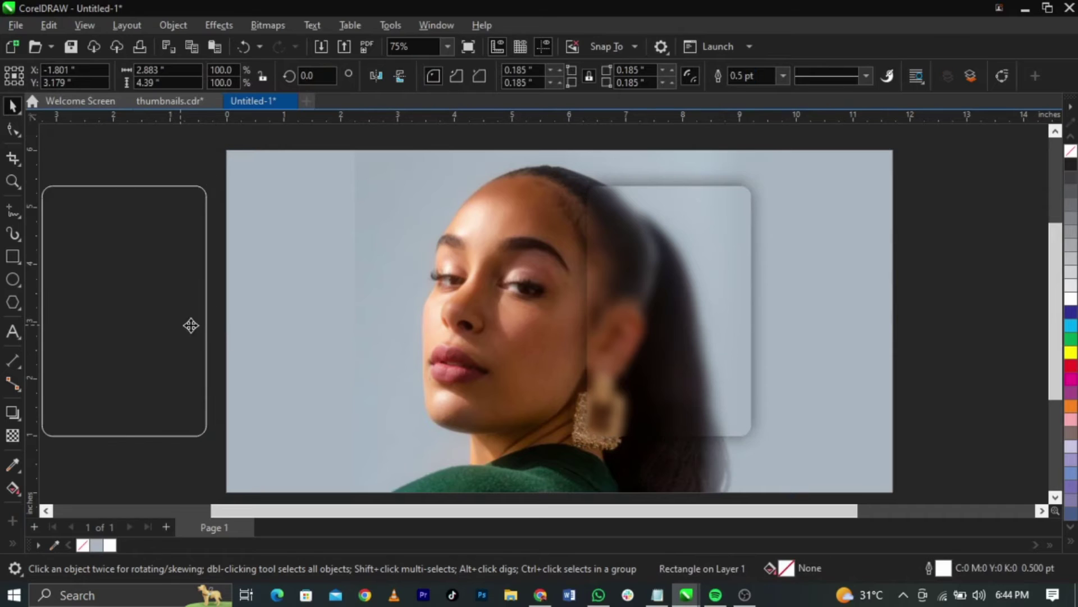
drag(180, 327, 317, 344)
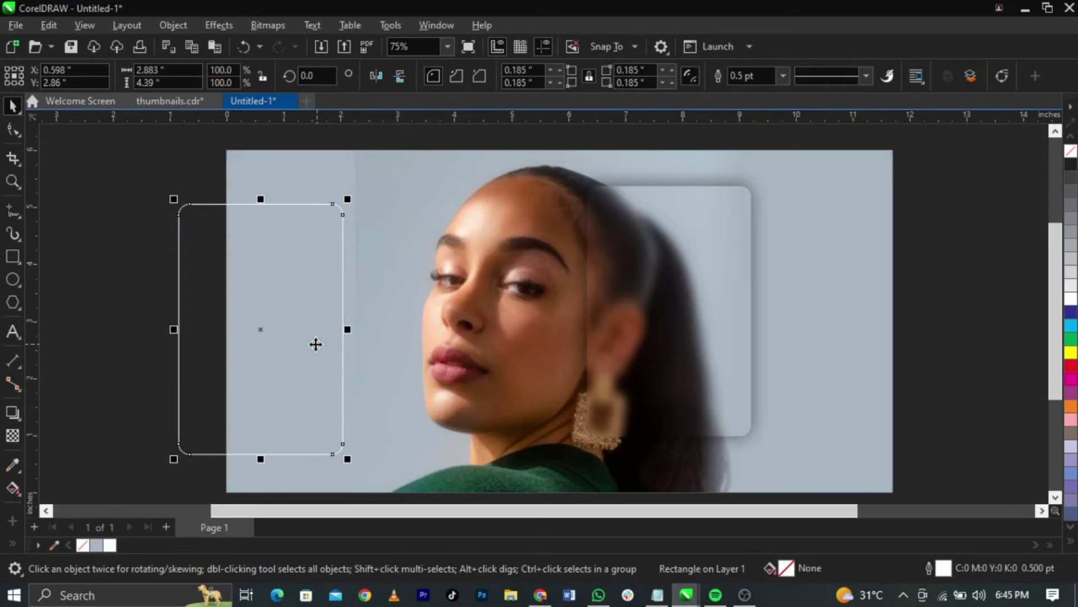
shift+click(688, 410)
drag(694, 390, 800, 388)
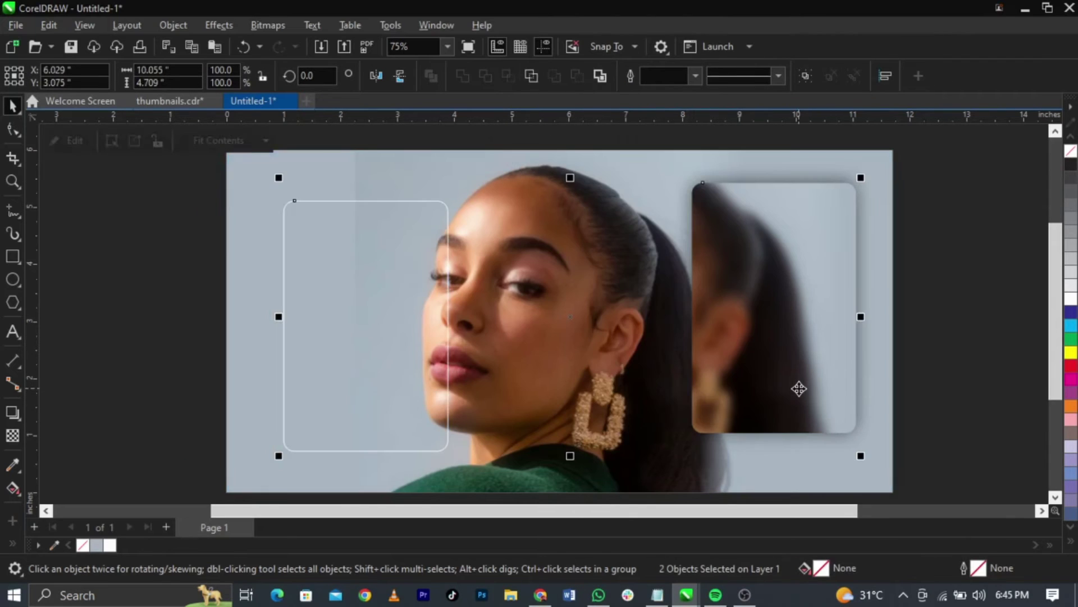
key(ctrl+z)
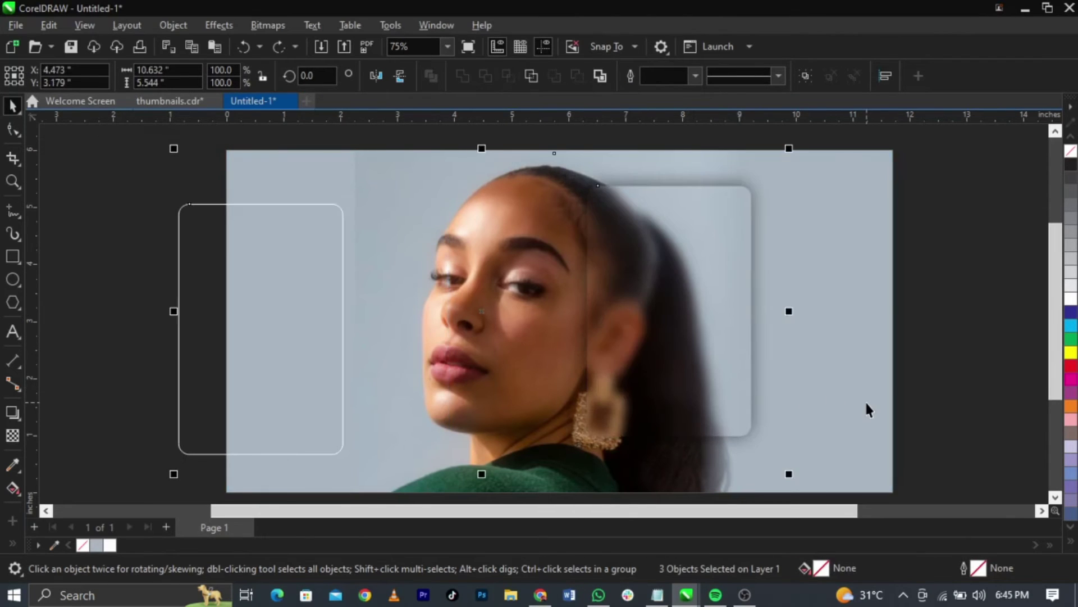
key(r)
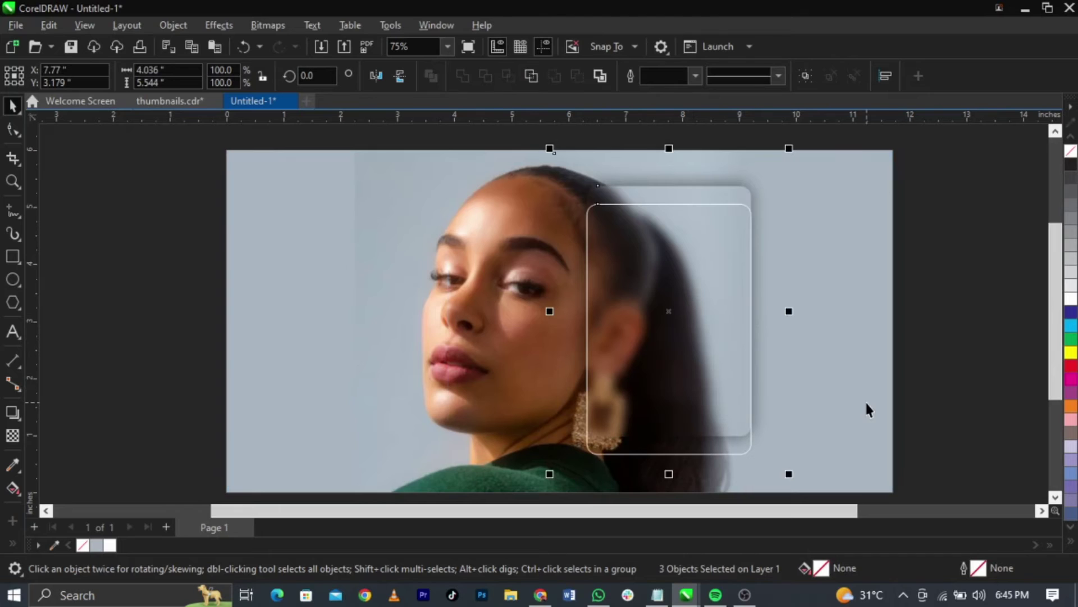
key(t)
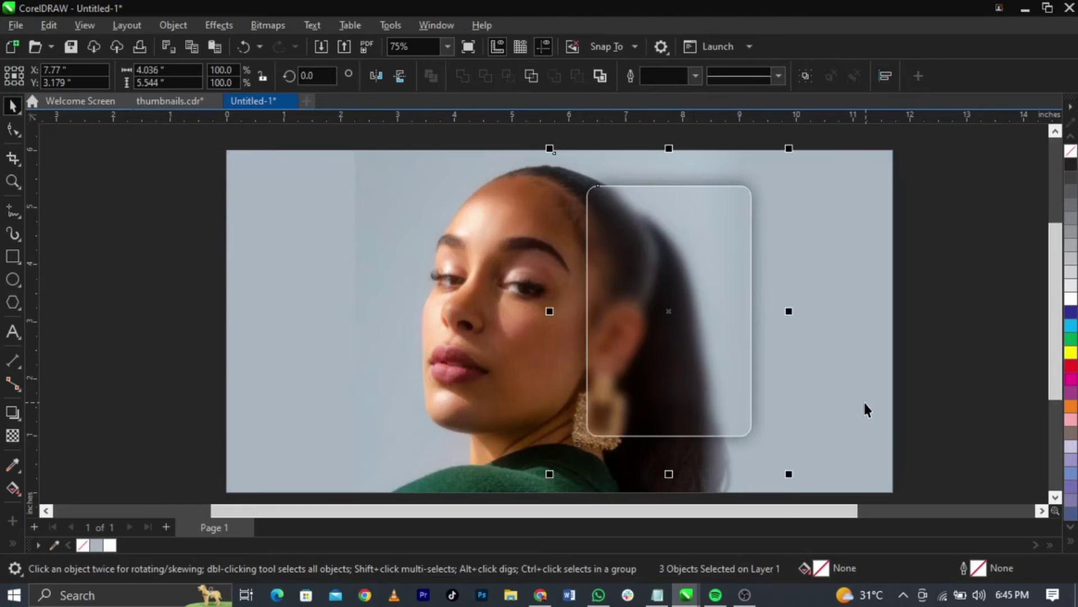
key(Escape)
Set the white outline of the aligned rounded rectangle to a width of 1.5 pt.
click(632, 329)
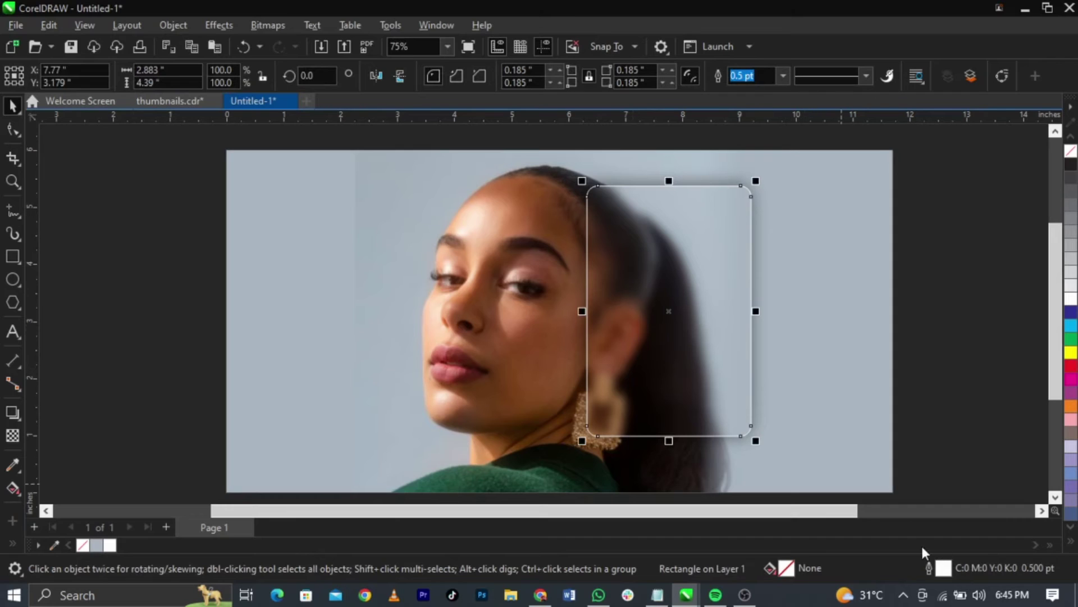
double_click(946, 571)
drag(662, 130, 401, 143)
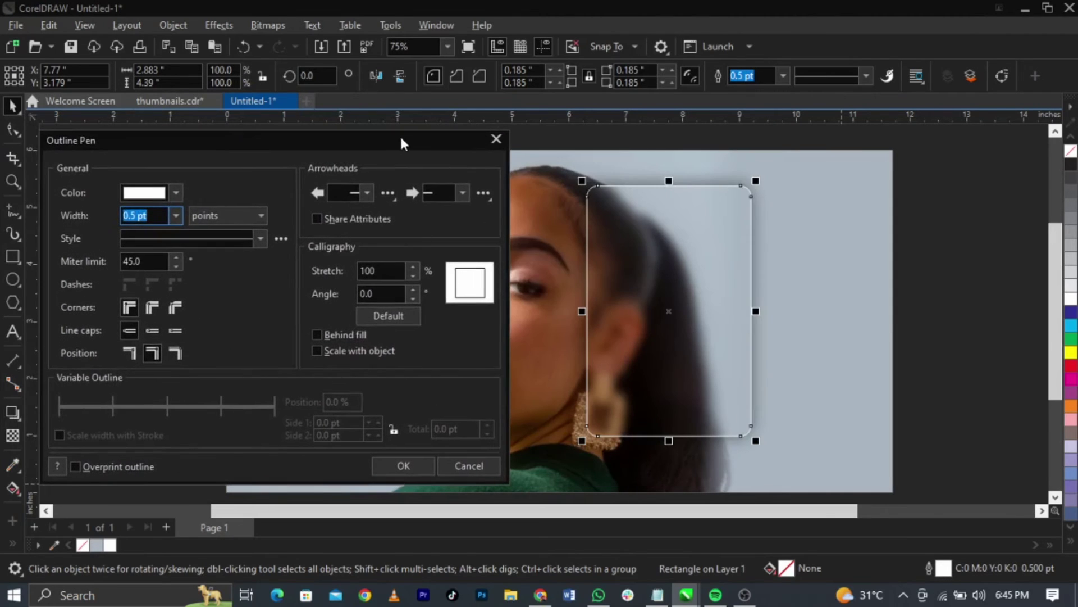
click(180, 217)
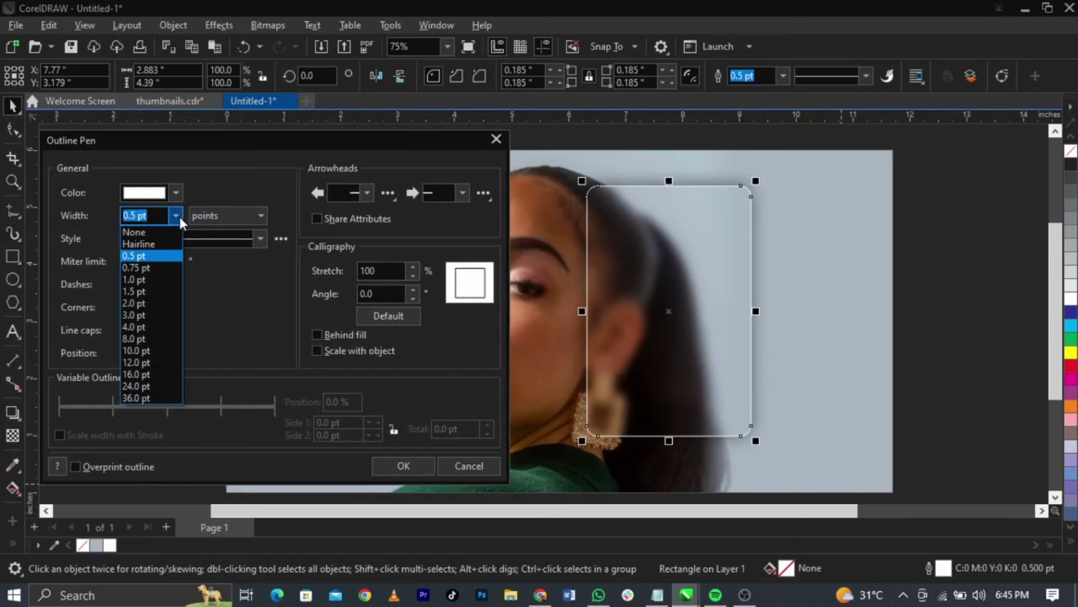
click(167, 291)
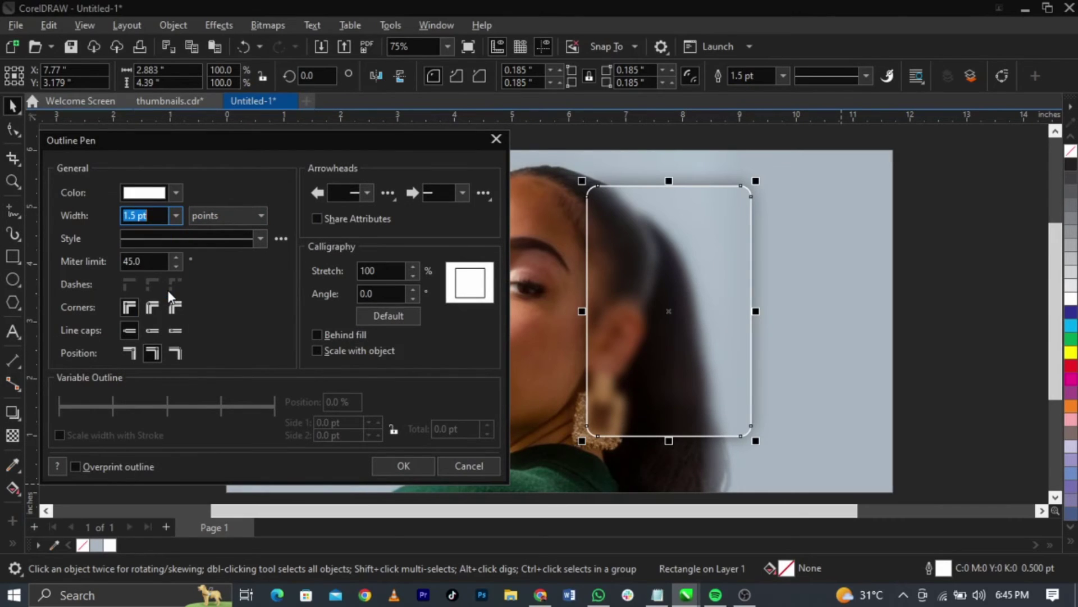
click(396, 459)
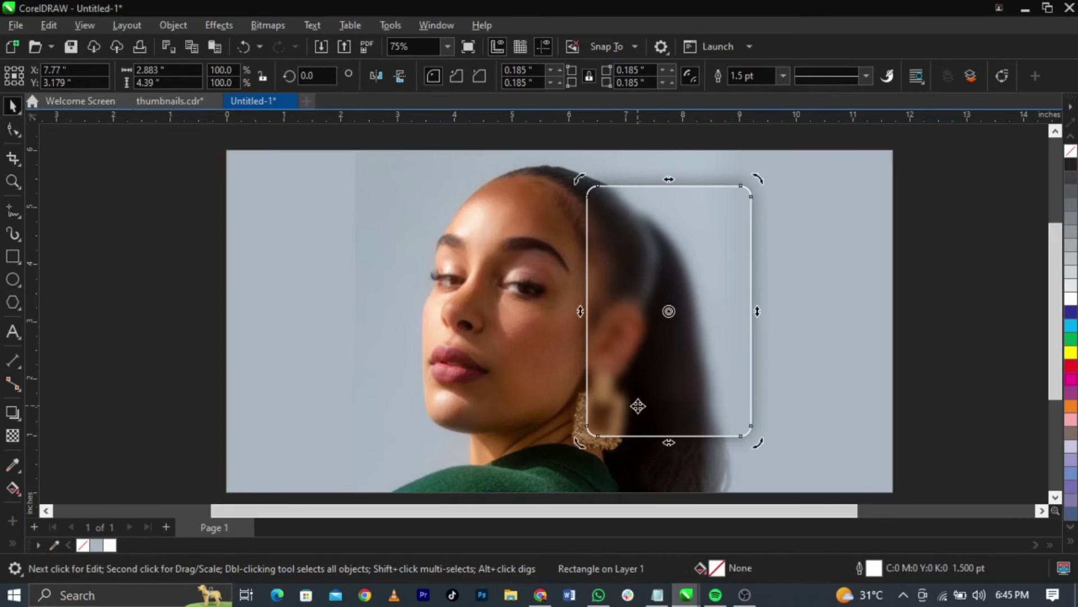
Apply a linear fountain transparency to the white outline, fading diagonally from the upper right to the lower left.
click(13, 438)
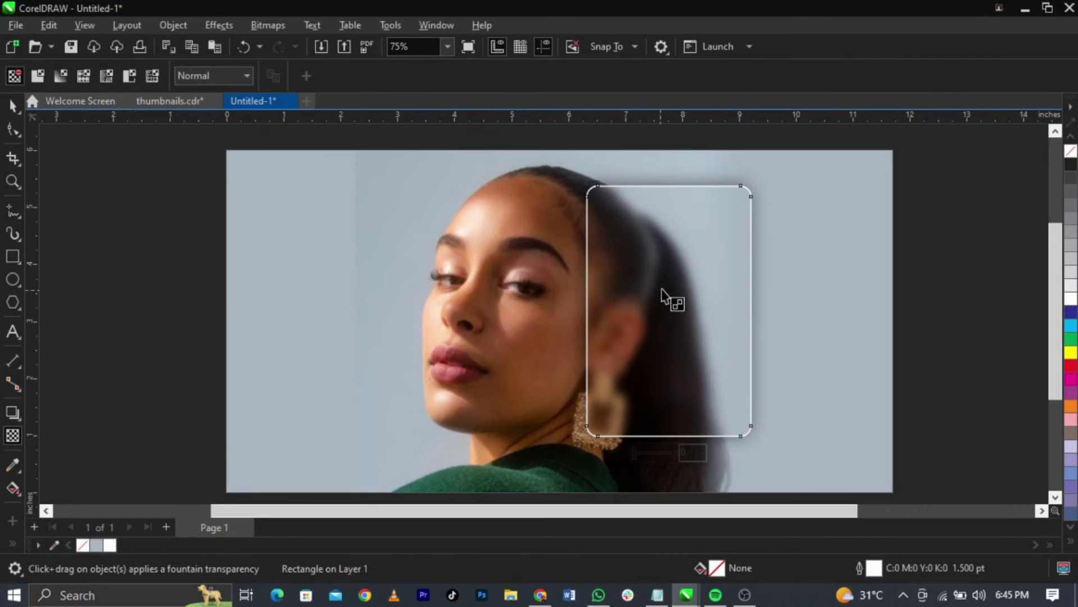
drag(708, 250, 621, 419)
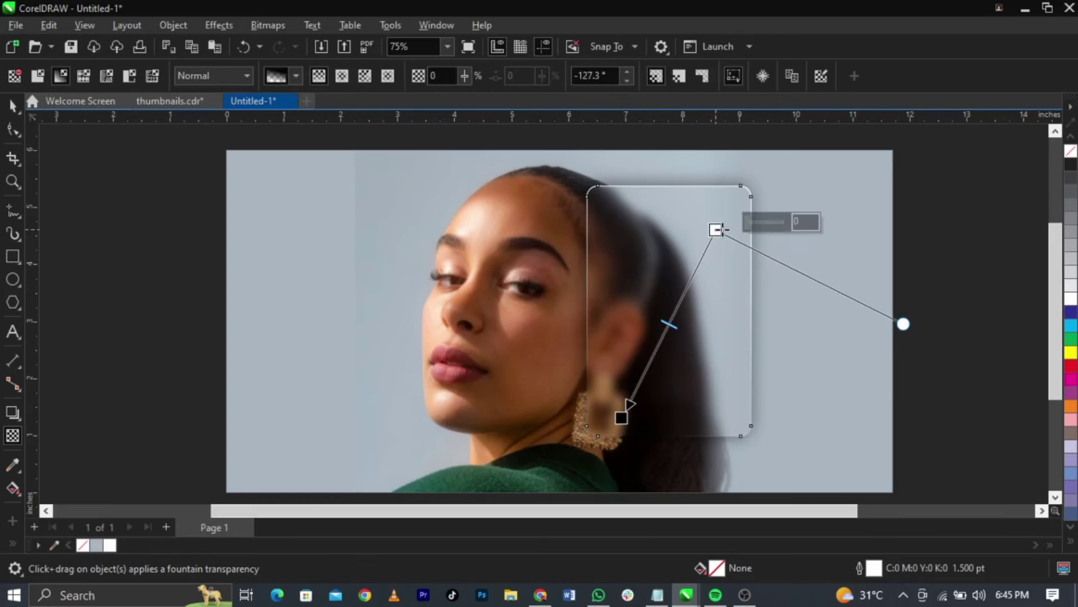
key(space)
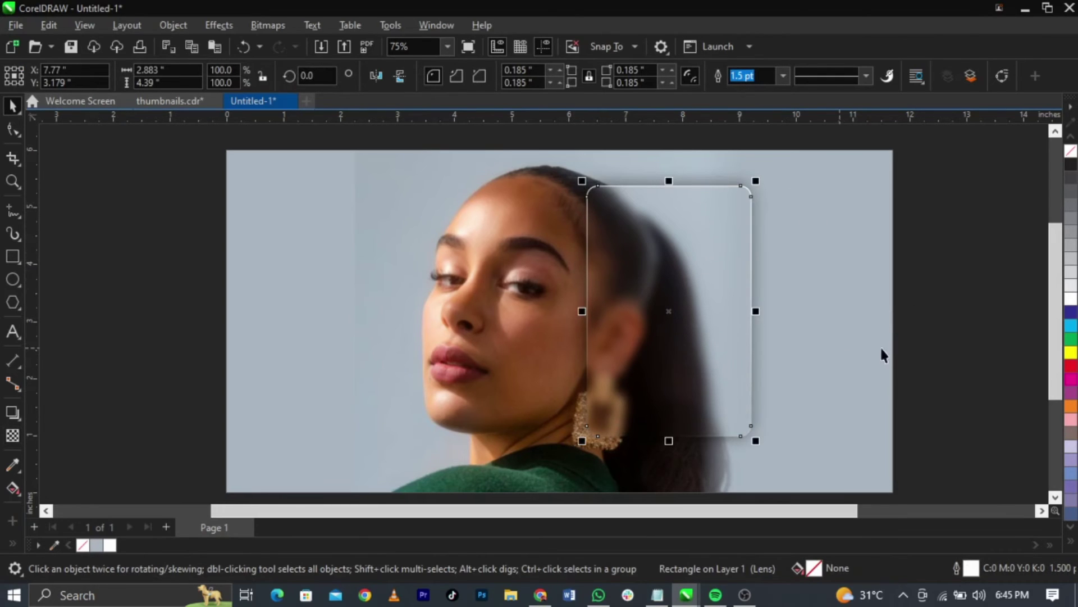
click(917, 349)
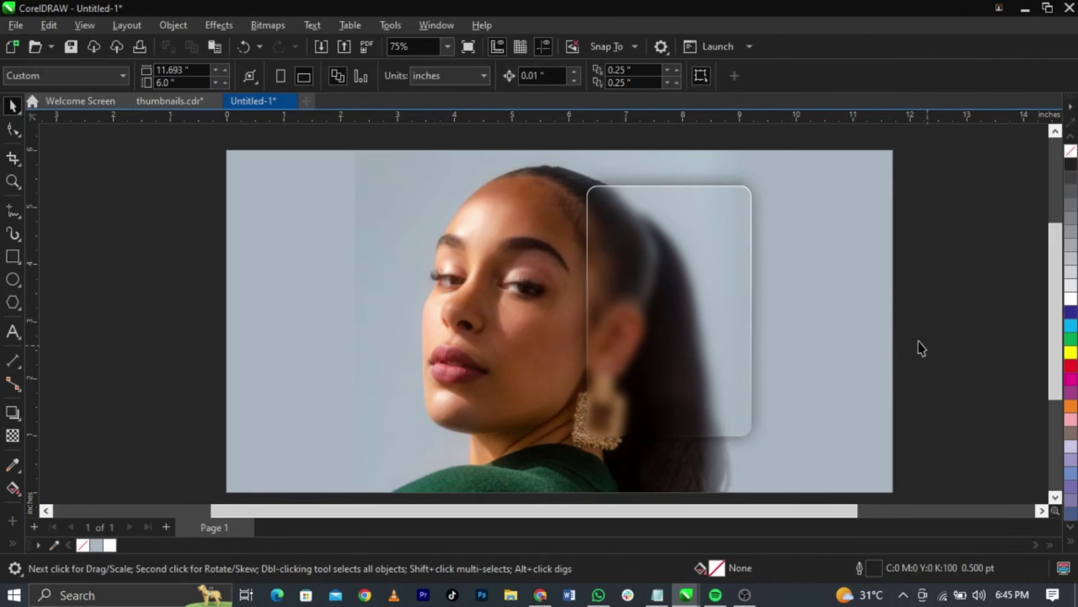
Move the faded white outline rectangle off the blurred card, about 1.9 inches left over the face.
click(698, 301)
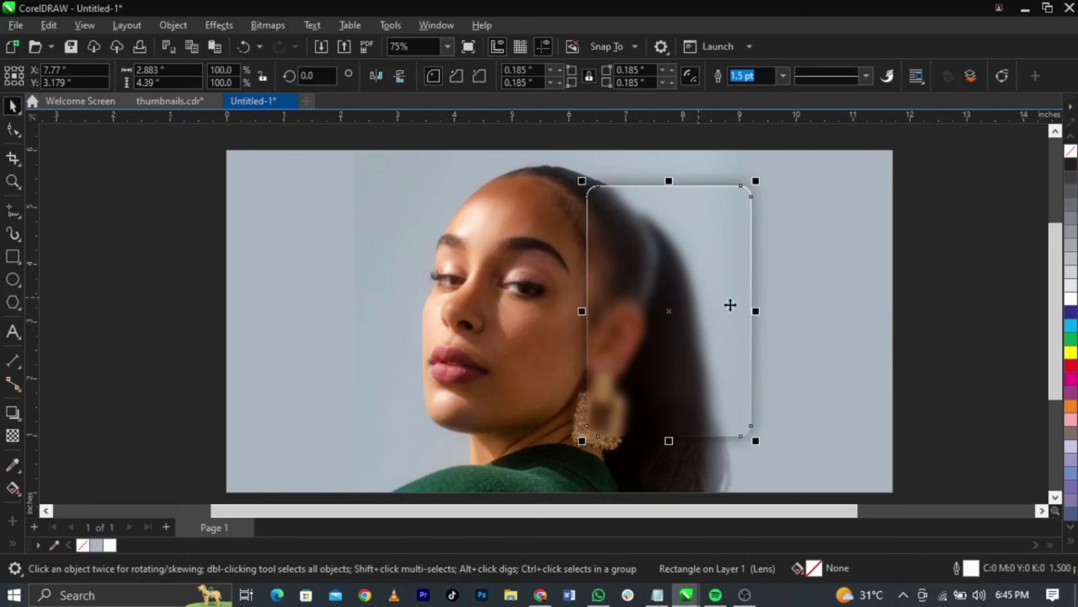
click(762, 318)
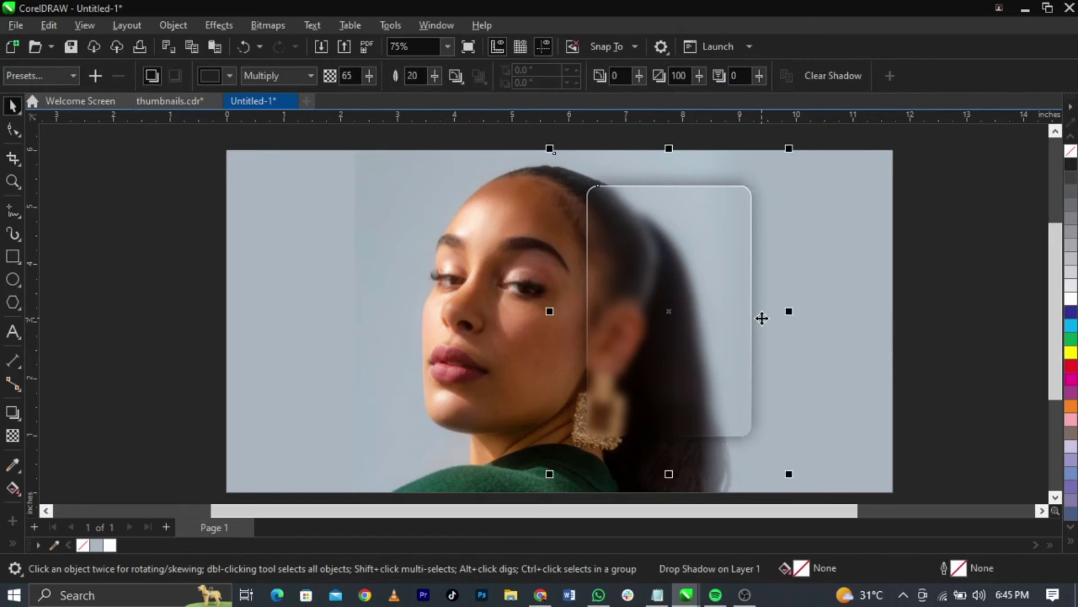
click(910, 330)
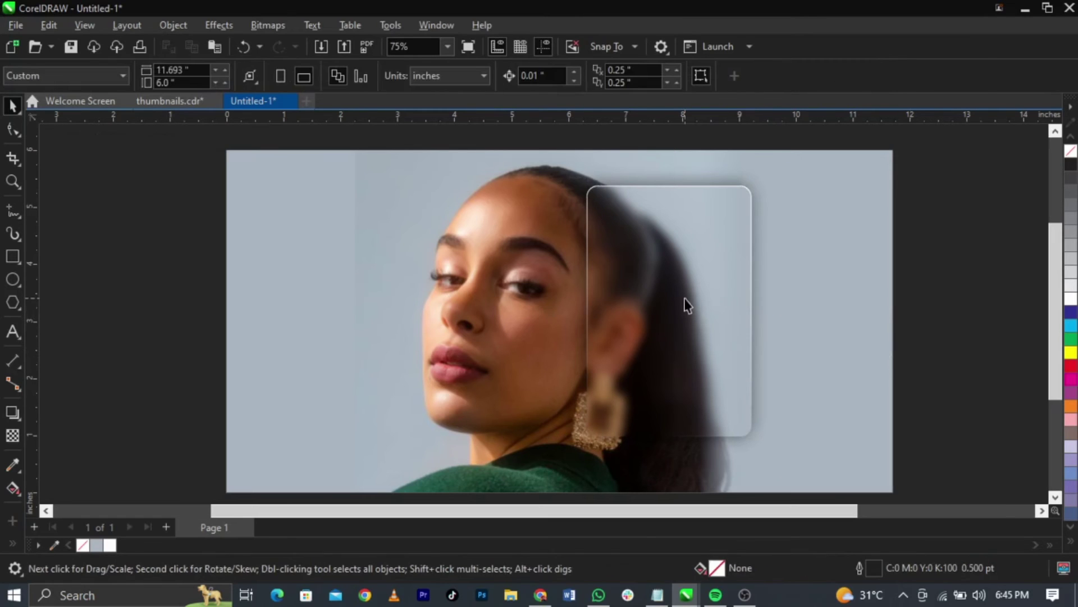
click(704, 298)
drag(704, 298, 596, 298)
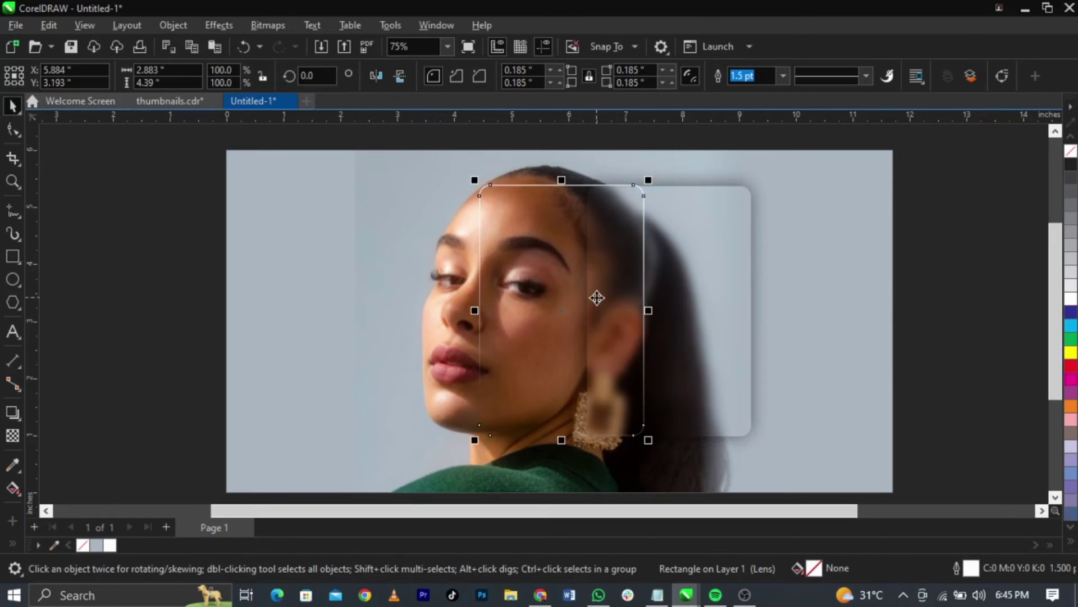
click(701, 297)
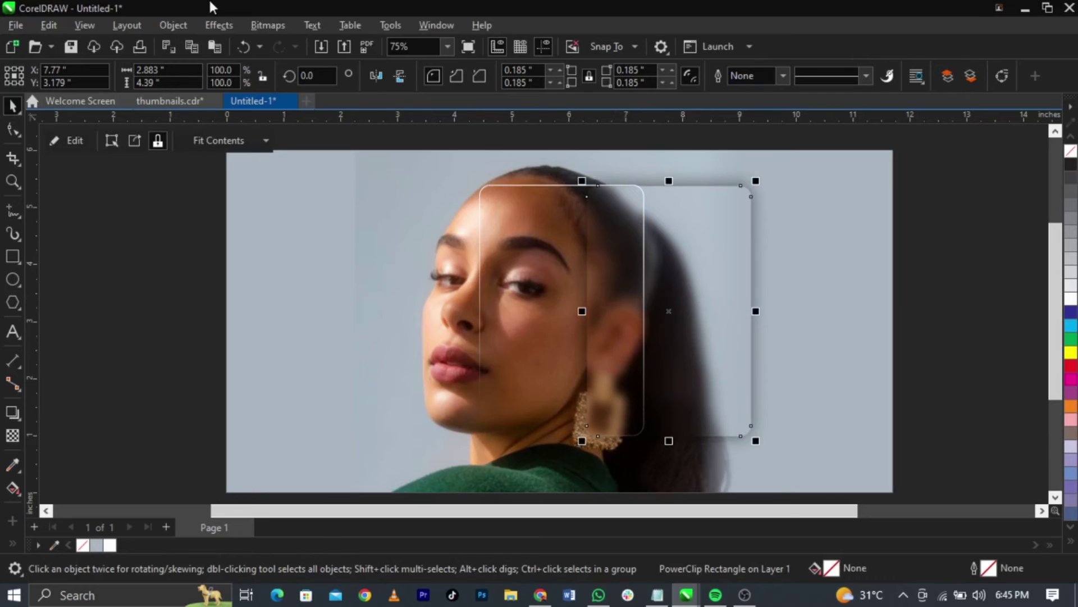
click(229, 25)
mouse_move(278, 258)
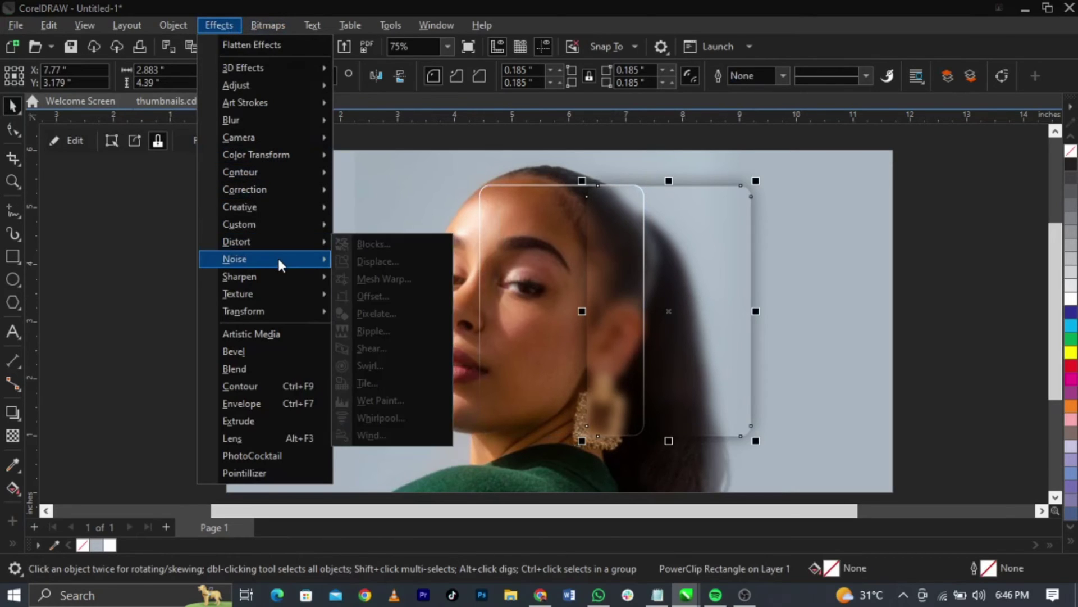
click(700, 302)
click(546, 303)
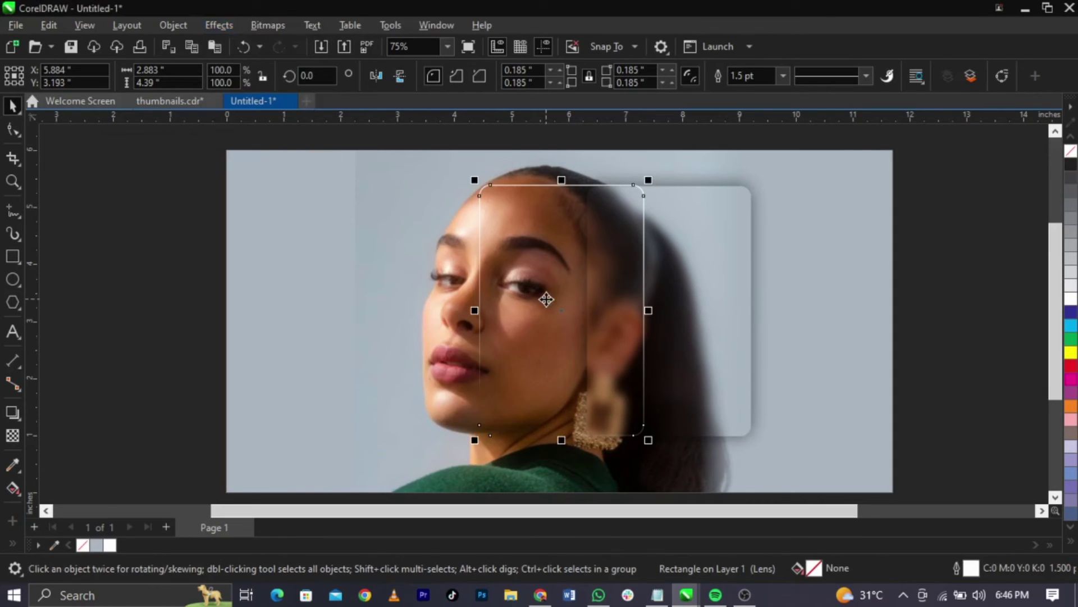
Convert the blurred PowerClip card to an RGB bitmap at 300 dpi.
click(656, 307)
click(255, 28)
click(269, 42)
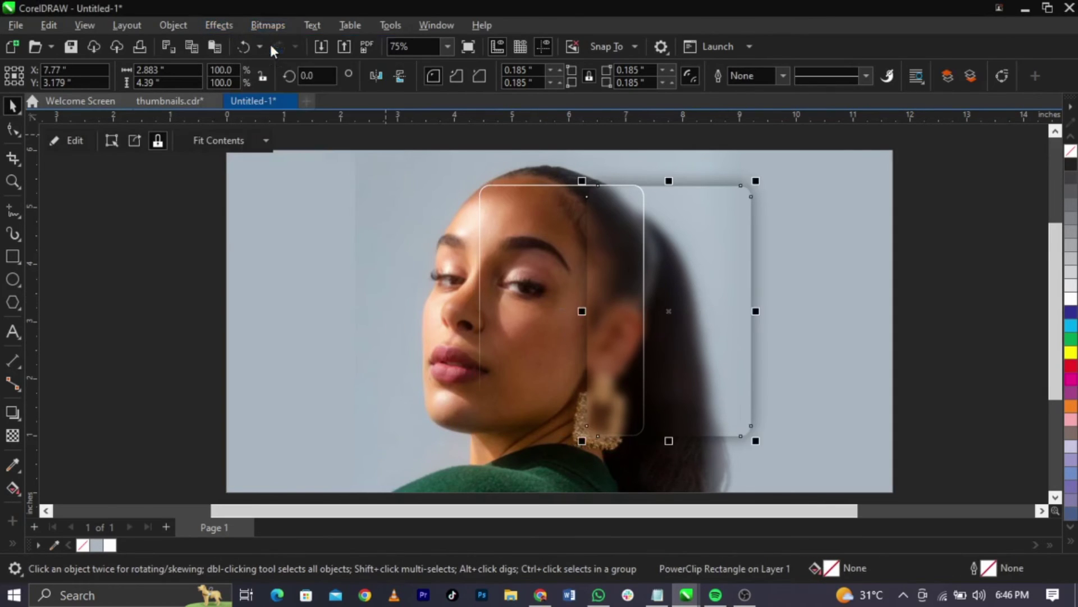
click(574, 391)
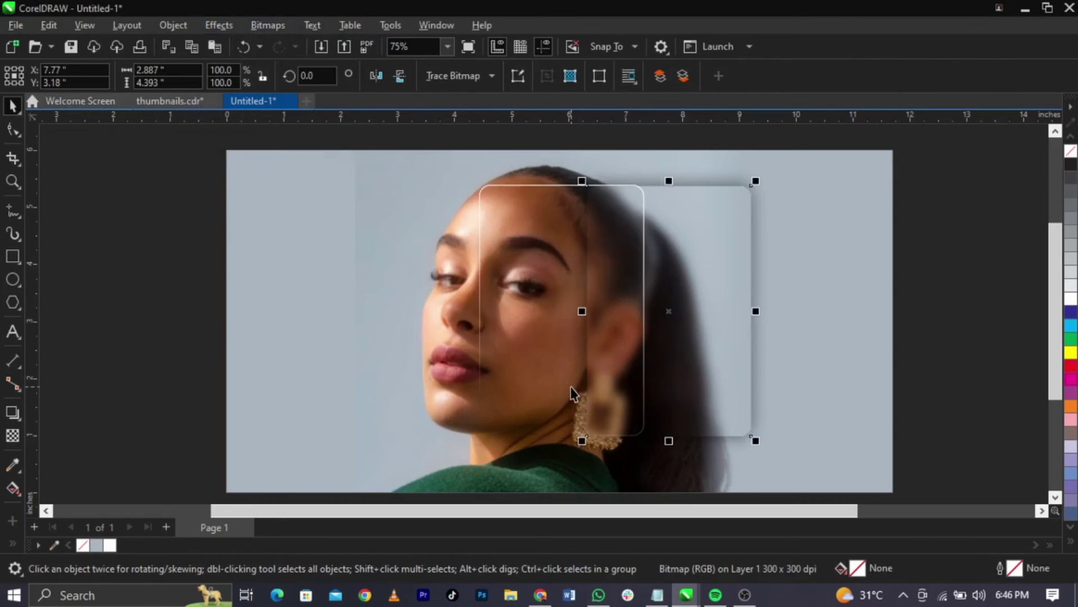
Add Gaussian noise to the card bitmap with level 52, density 68 and the Intensity color mode.
click(223, 28)
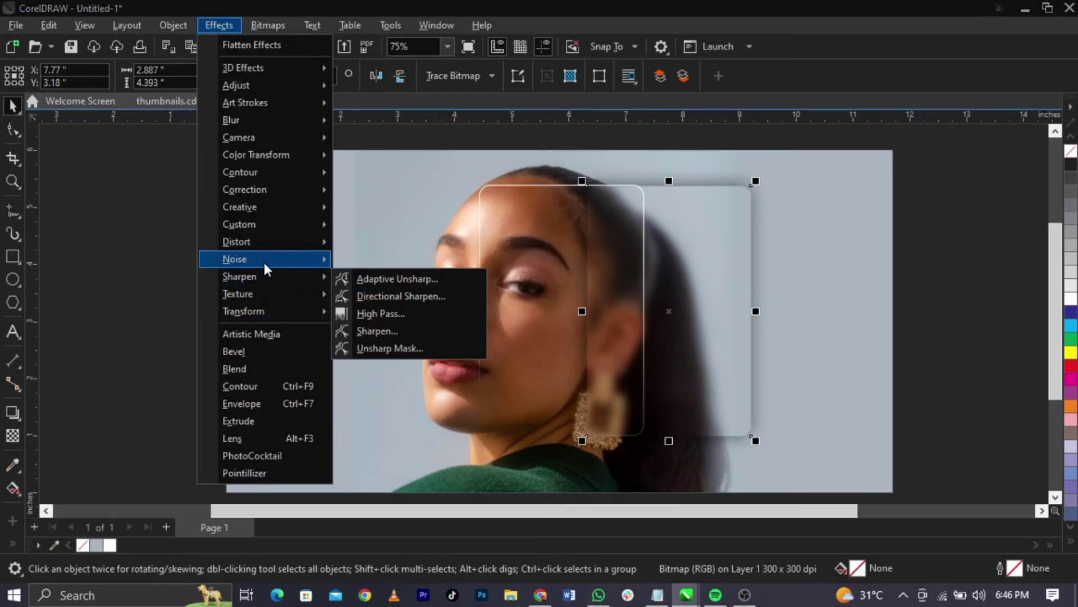
mouse_move(264, 262)
click(381, 281)
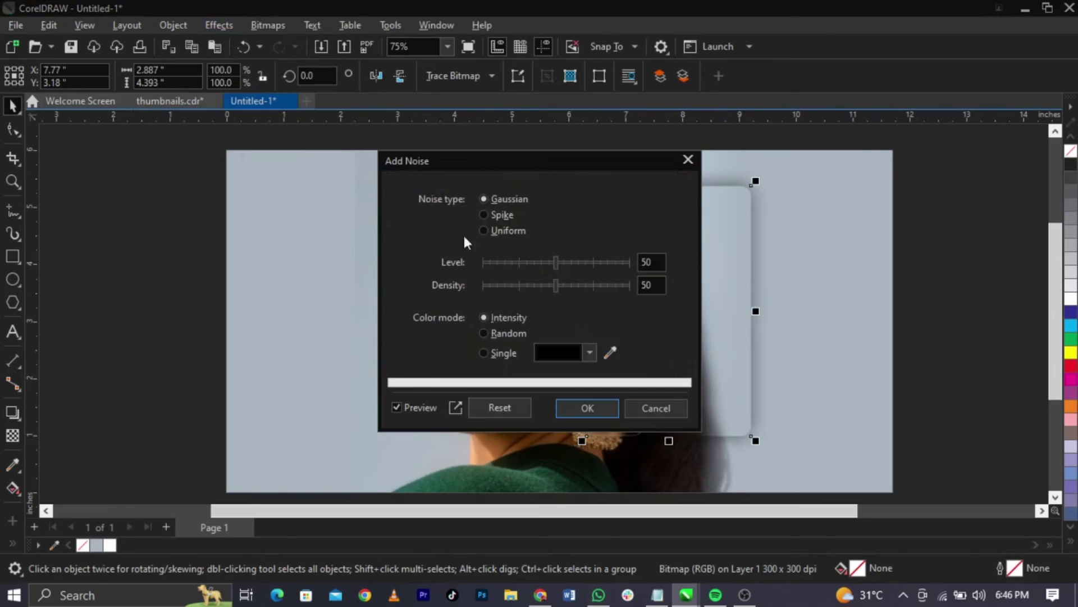
drag(619, 162, 378, 185)
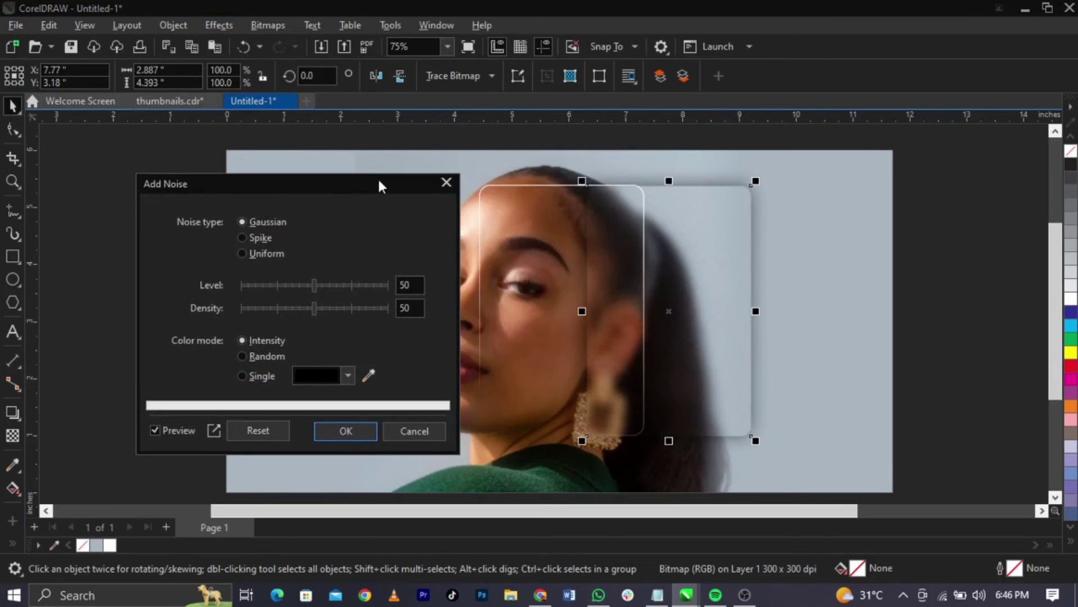
click(338, 308)
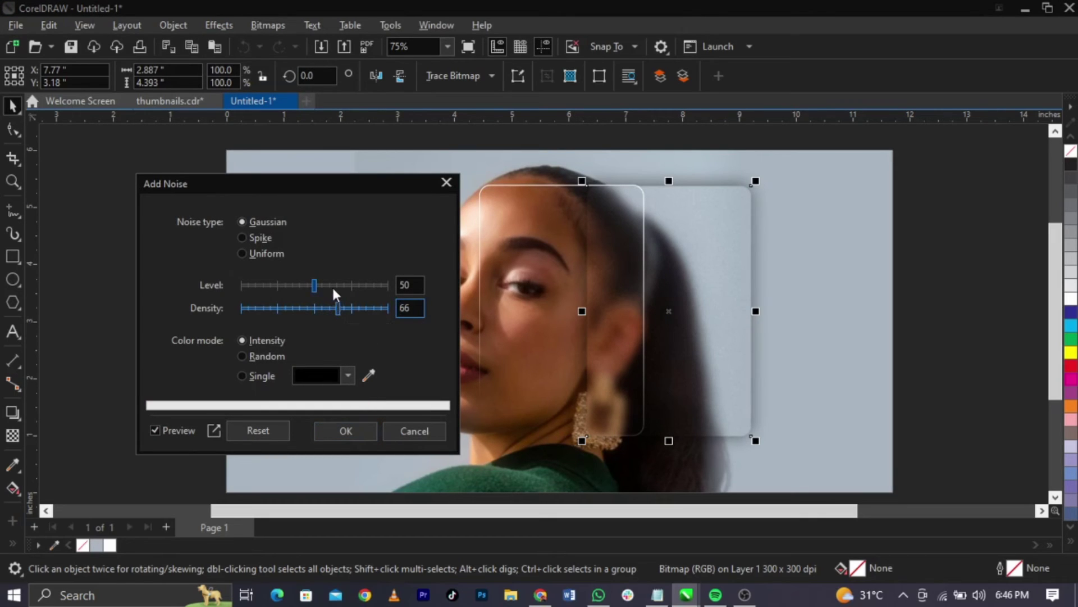
click(332, 284)
click(318, 286)
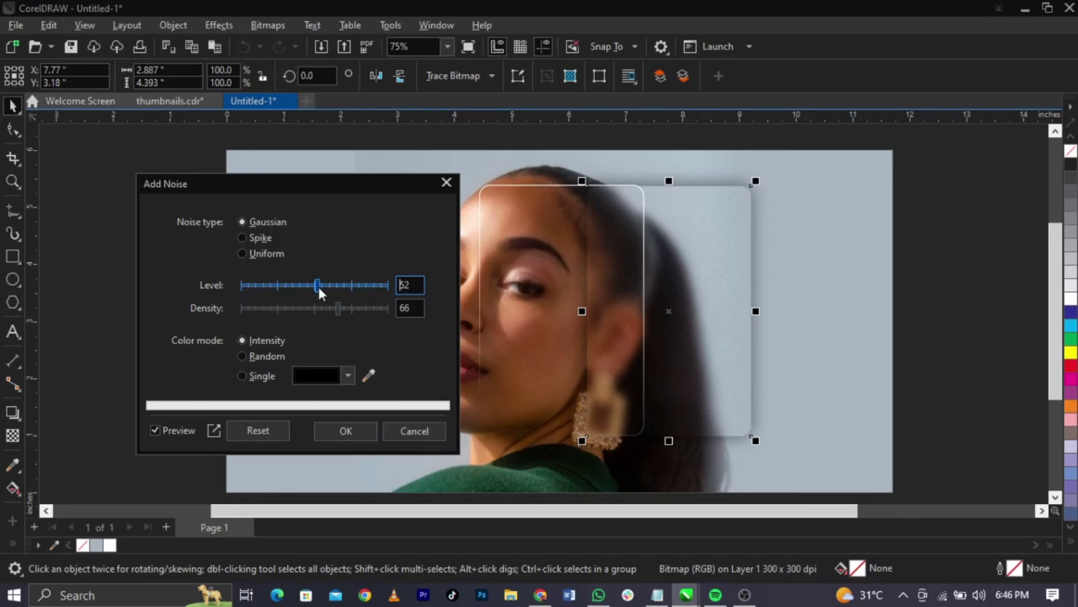
click(351, 431)
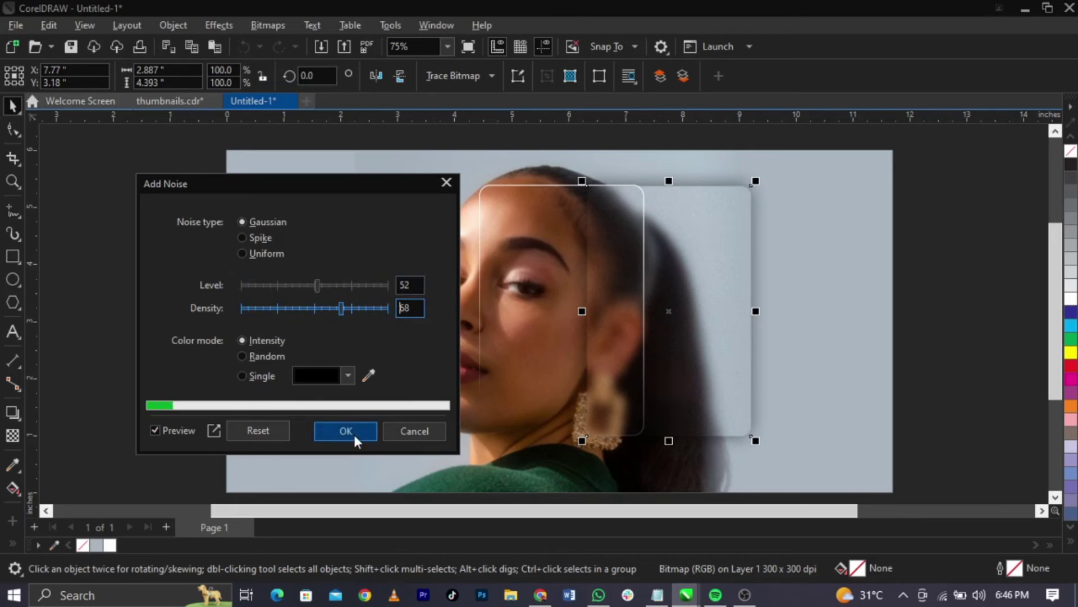
Align the faded white outline rectangle's right edge with the noisy card bitmap.
click(511, 427)
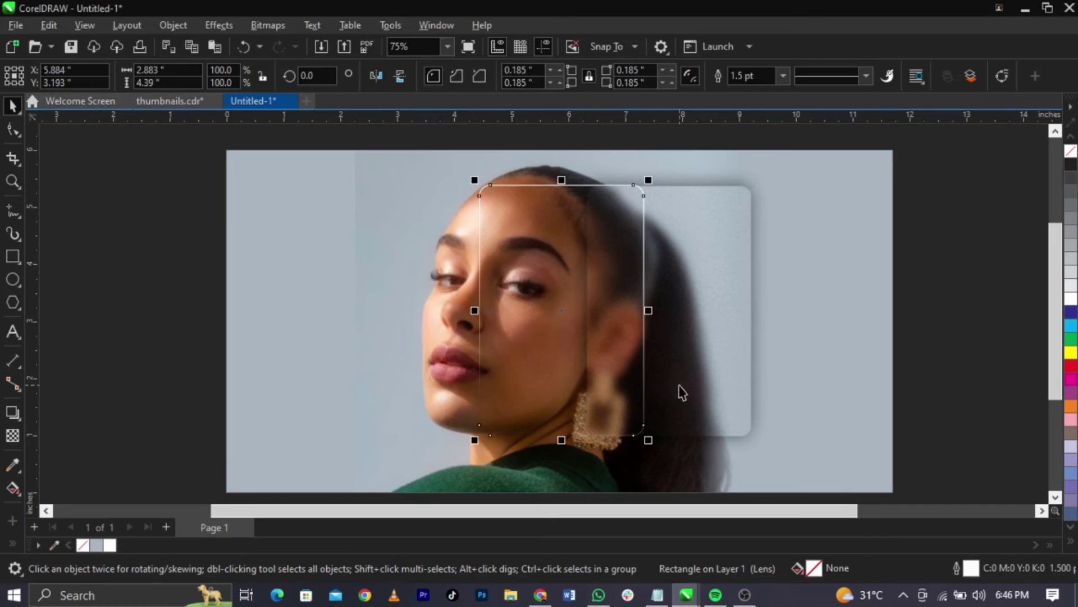
shift+click(685, 386)
key(r)
click(930, 321)
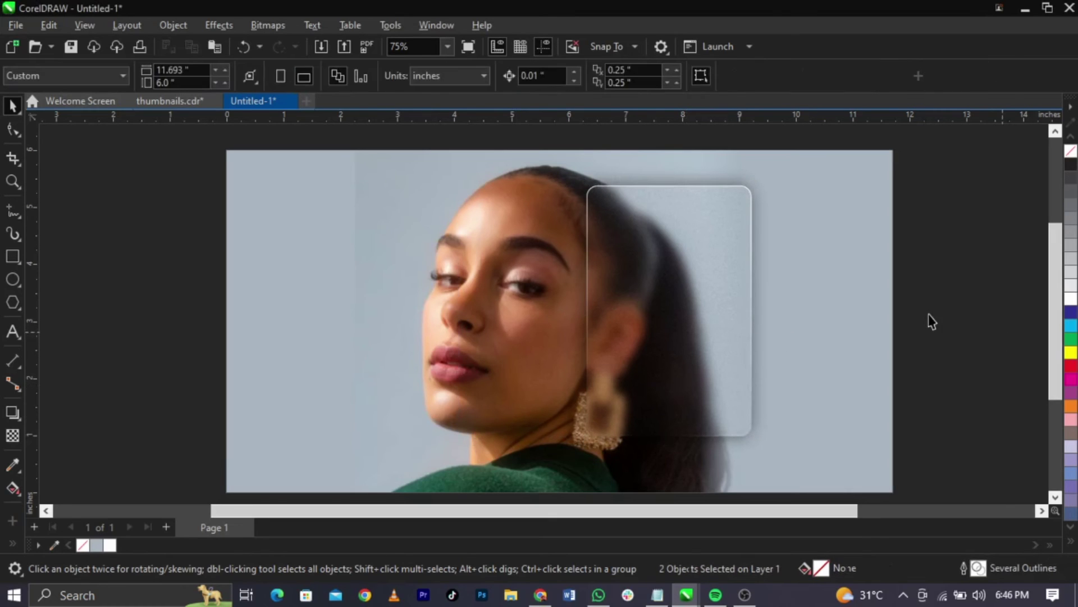
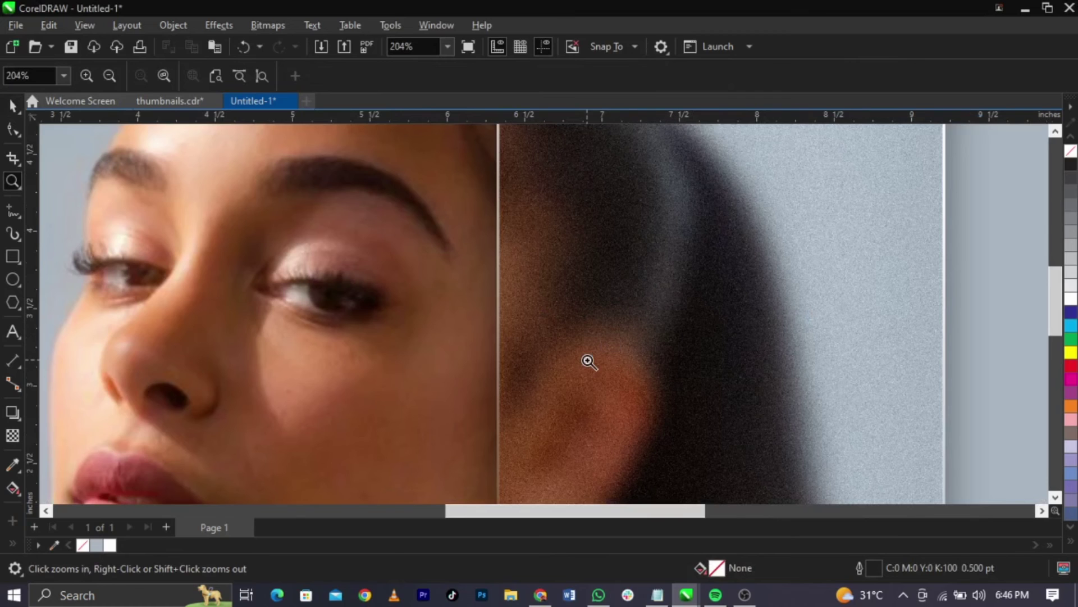
scroll(588, 361, down, 4)
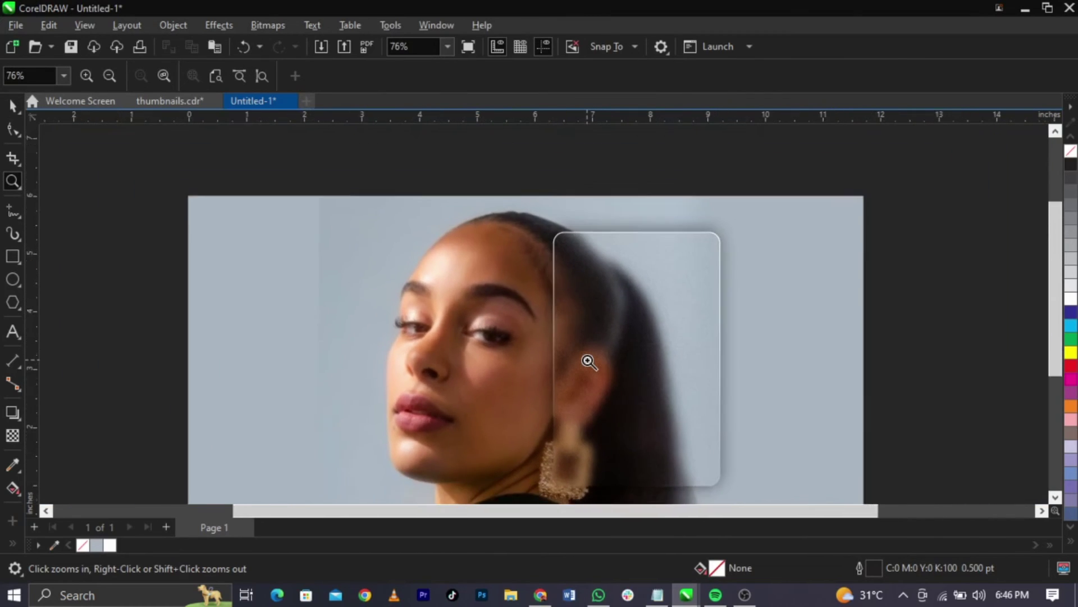
scroll(625, 484, up, 3)
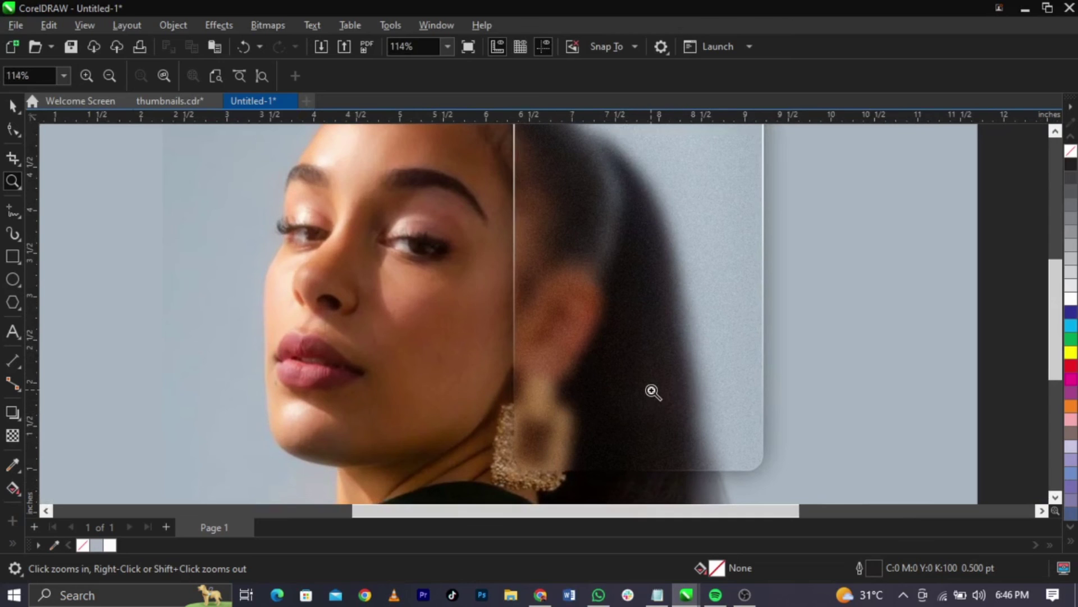
scroll(653, 391, down, 1)
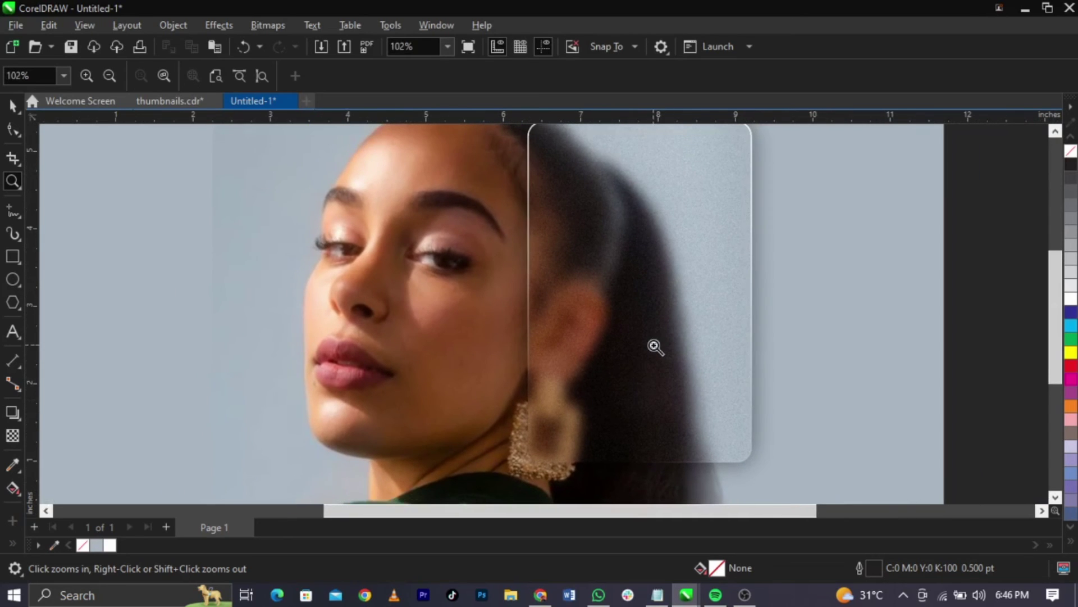
key(space)
scroll(437, 344, down, 2)
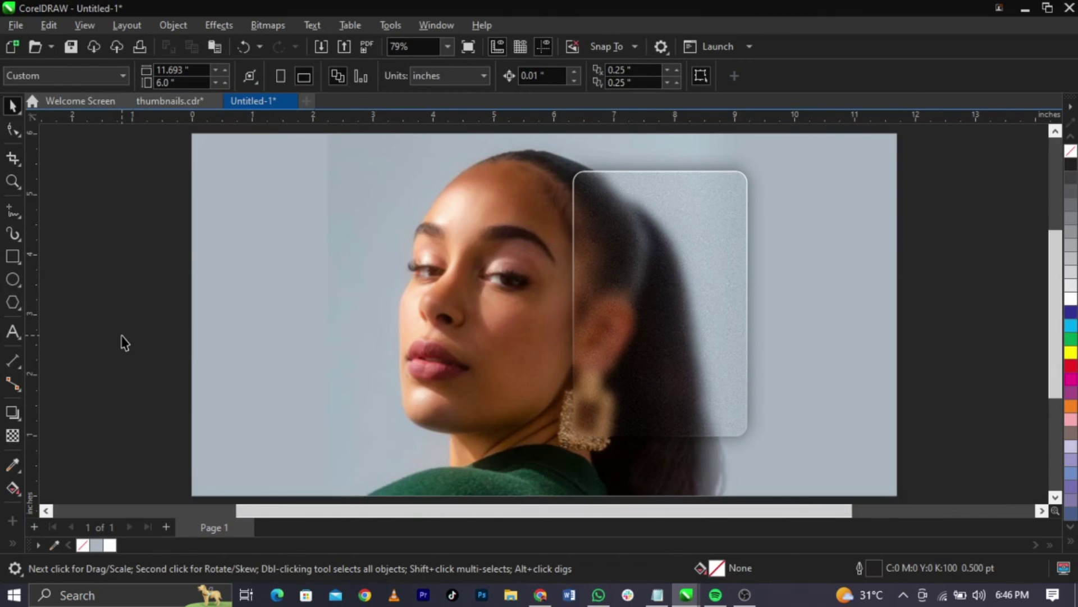
Add the artistic text "Blur Glass Effect" on the glass card, with one word per line.
click(13, 331)
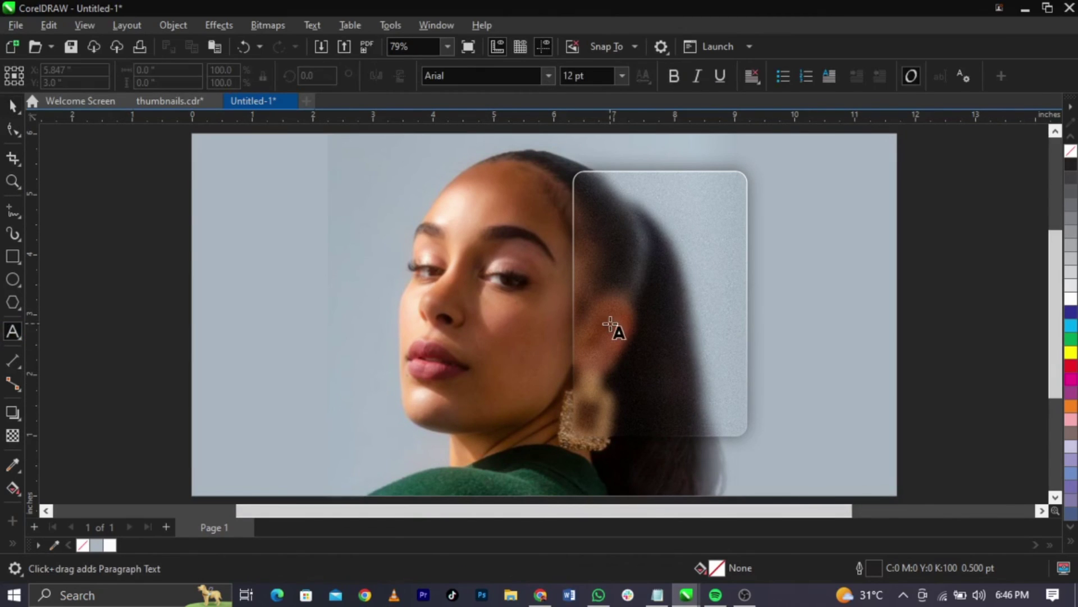
click(615, 318)
text(Blue)
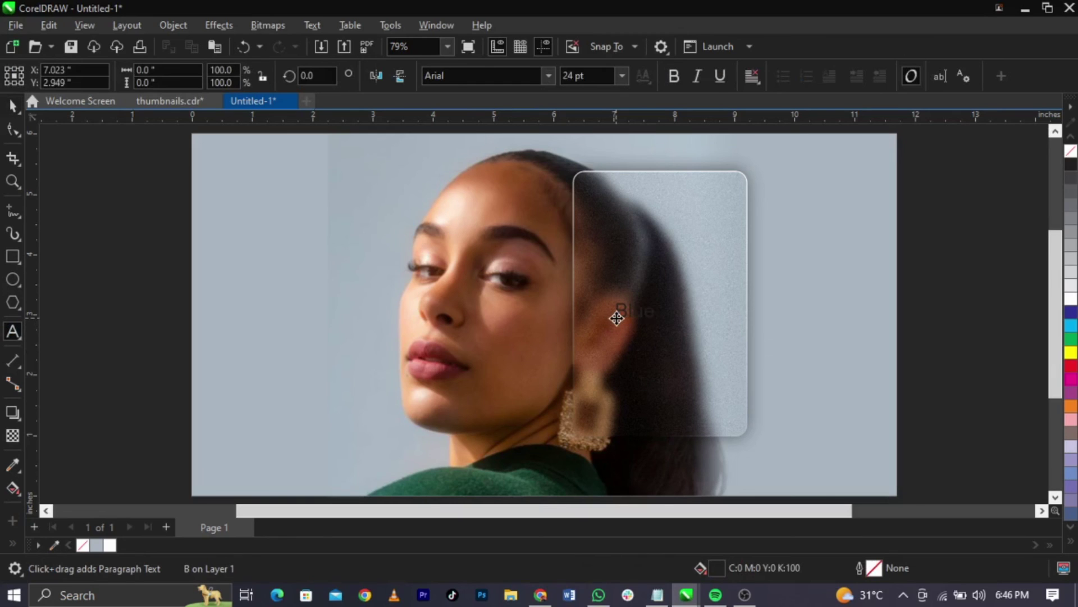
key(BackSpace)
text(r)
key(Return)
text(Glass)
key(Return)
text(E)
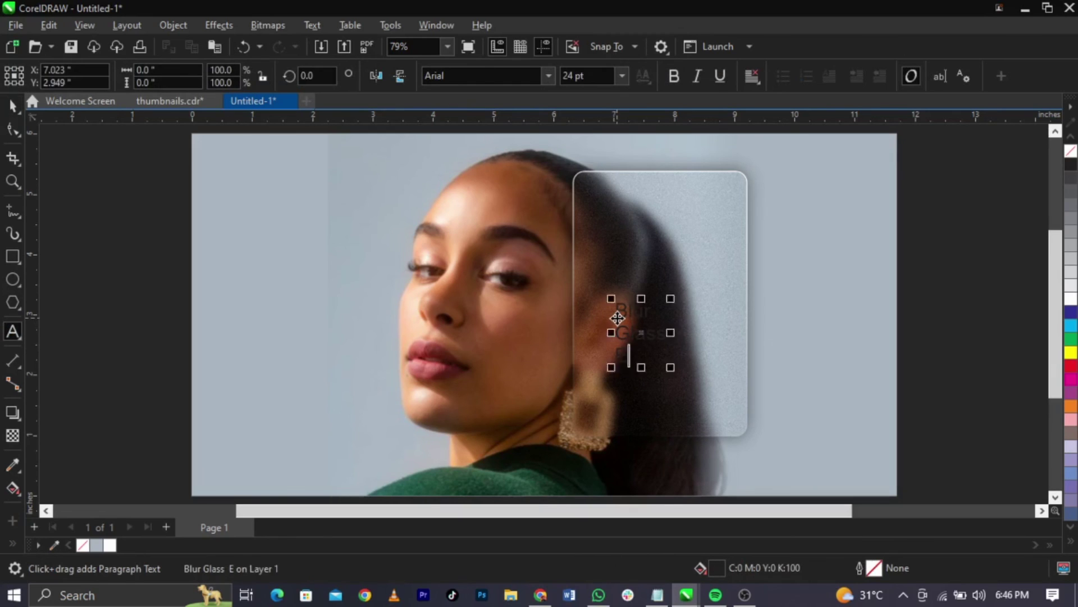
text(ffect)
key(ctrl+space)
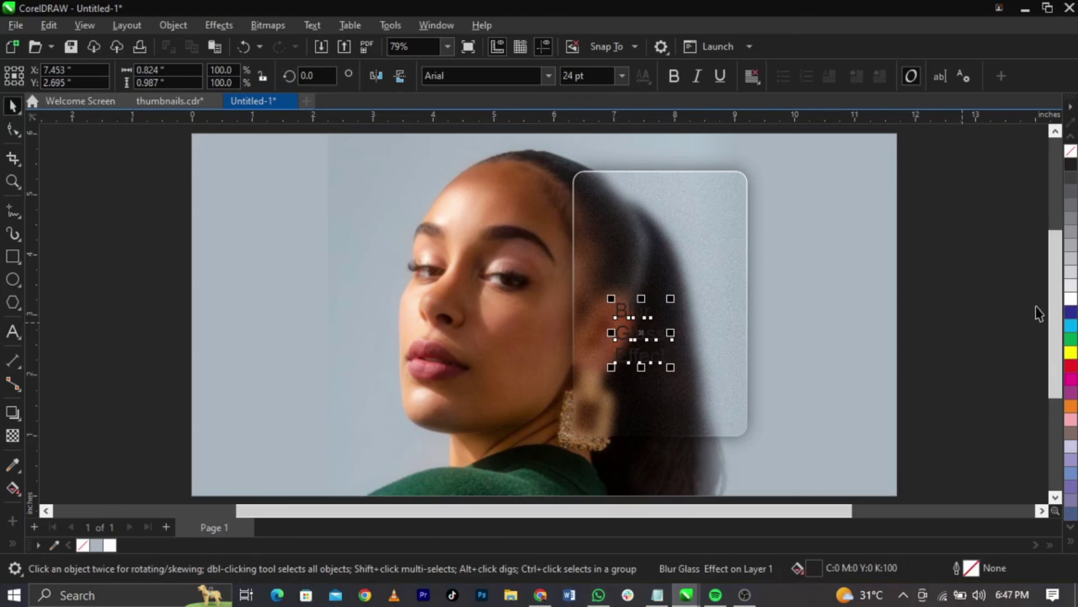
Fill the title text with white and enlarge it to about 28.7 pt, positioned near the card's left edge.
click(1071, 298)
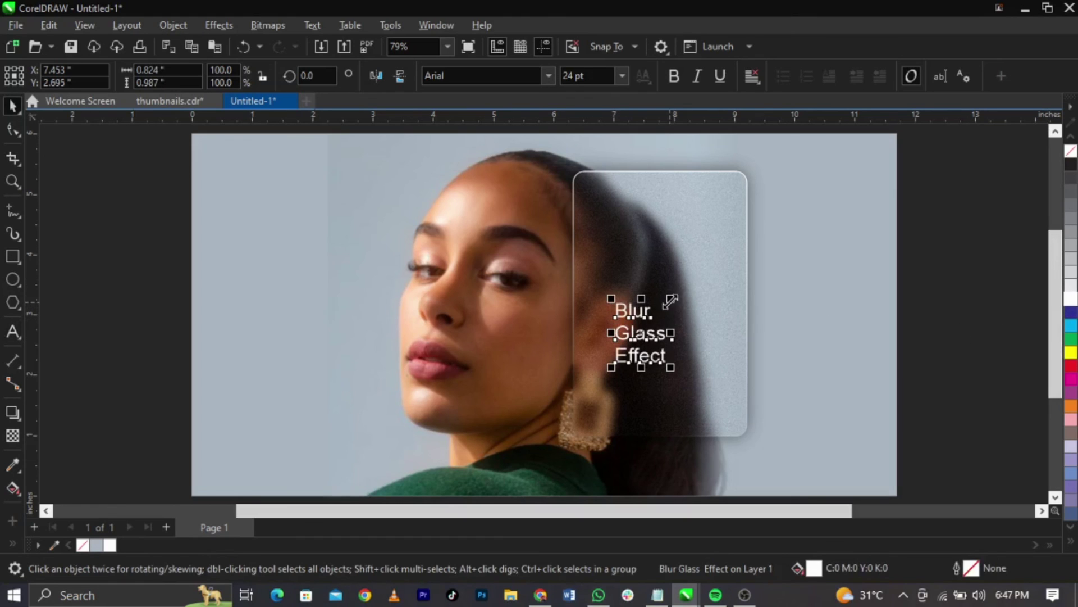
drag(670, 299, 715, 258)
drag(696, 312, 680, 334)
drag(693, 268, 688, 305)
Duplicate the title below itself and replace the copy's text with "In this video I will show how to get blur glass effect in coreldraw" on three lines.
drag(658, 339, 674, 376)
click(654, 374)
double_click(654, 373)
key(ctrl+a)
text(In this video I will)
key(Return)
text(show how)
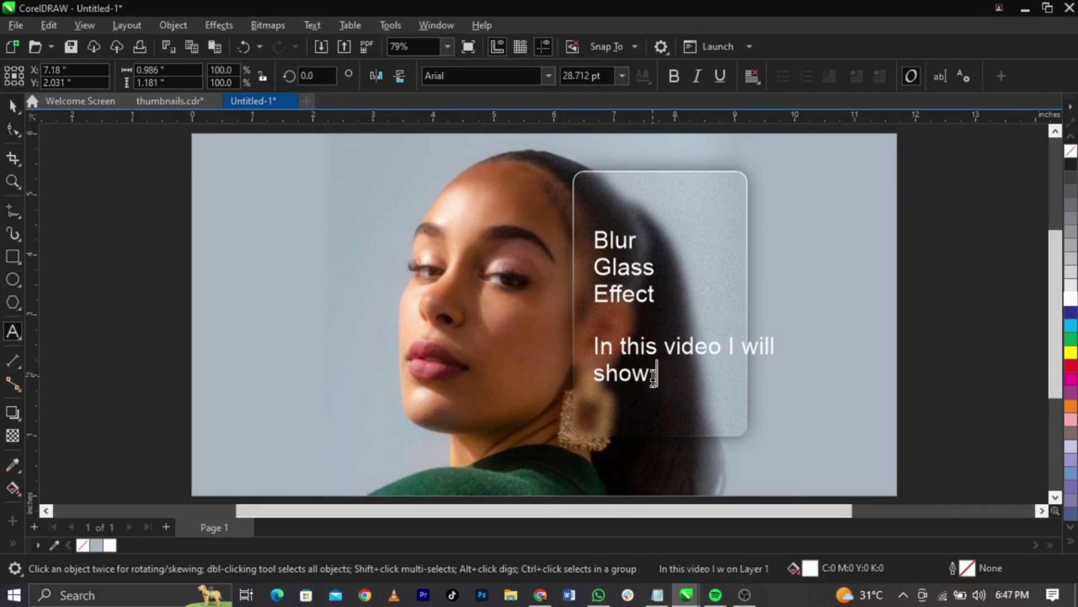
key(BackSpace)
key(BackSpace)
key(BackSpace)
text(ow to)
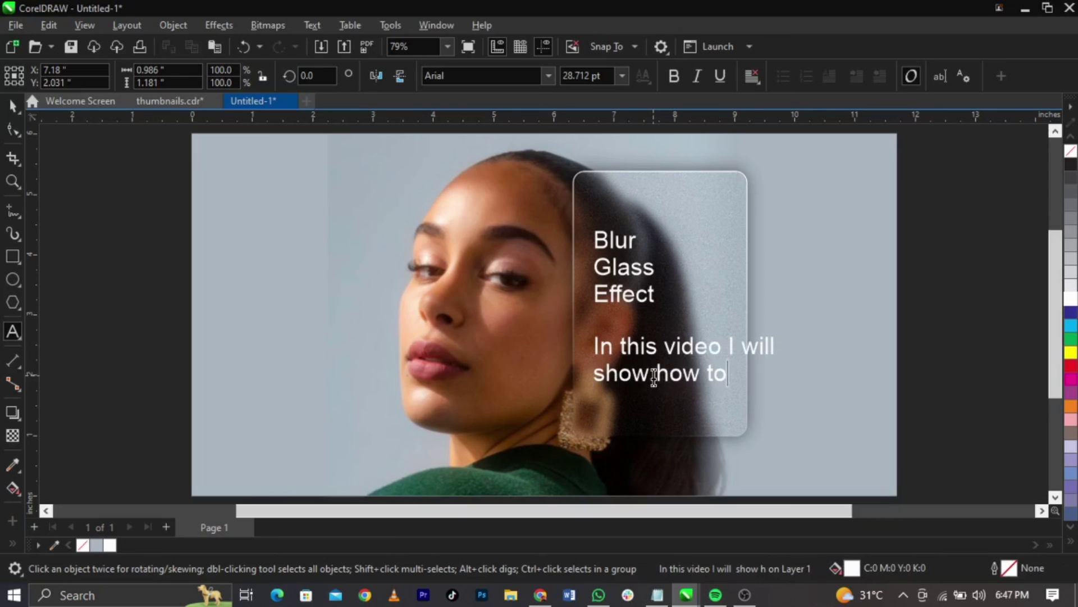
text( get)
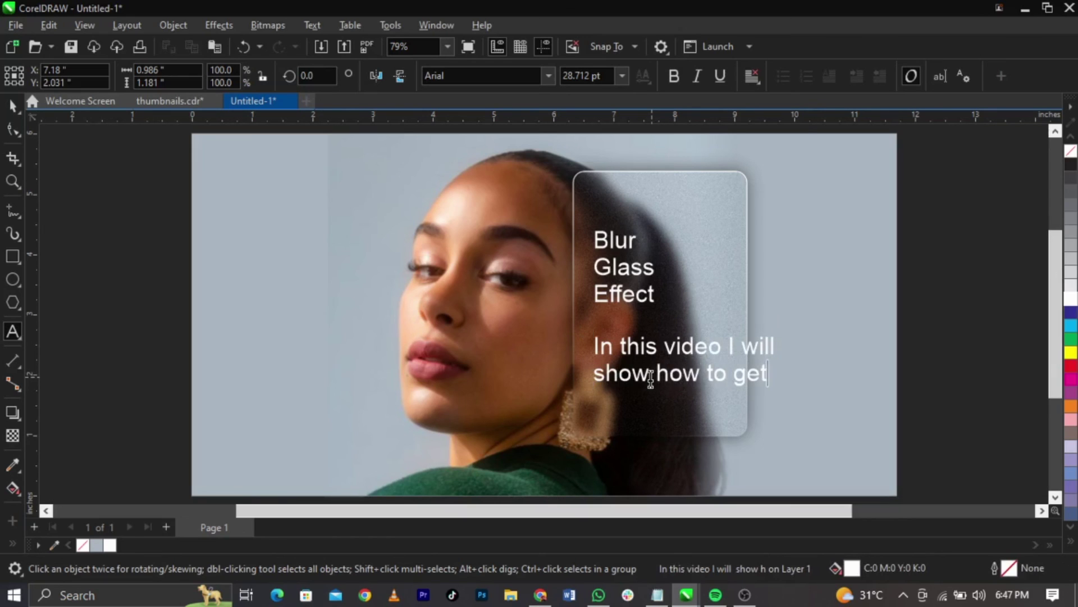
text( blur )
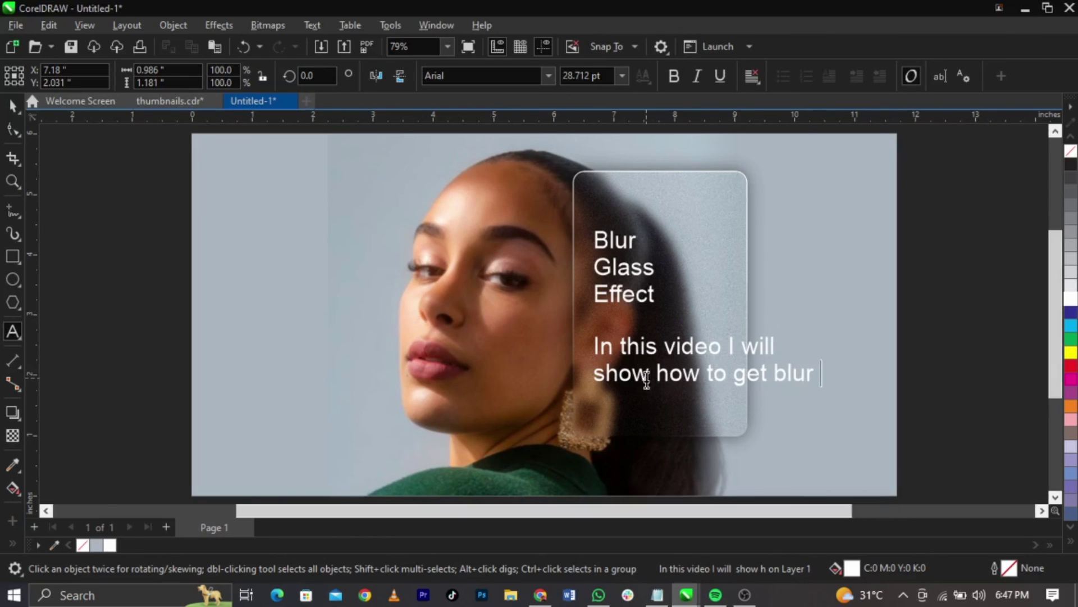
text(glass )
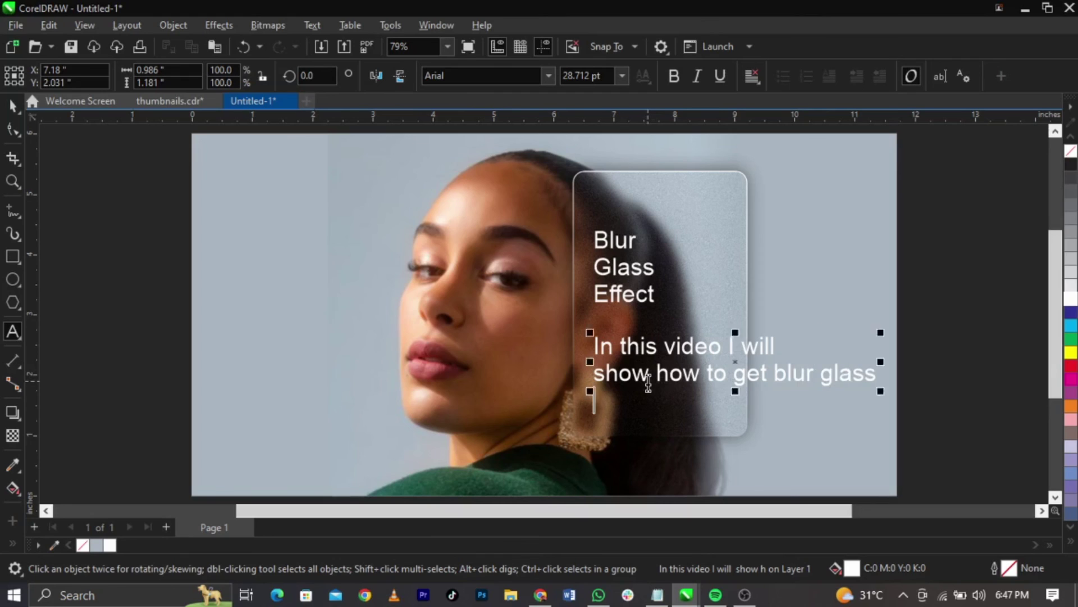
text(effect in coreldraw)
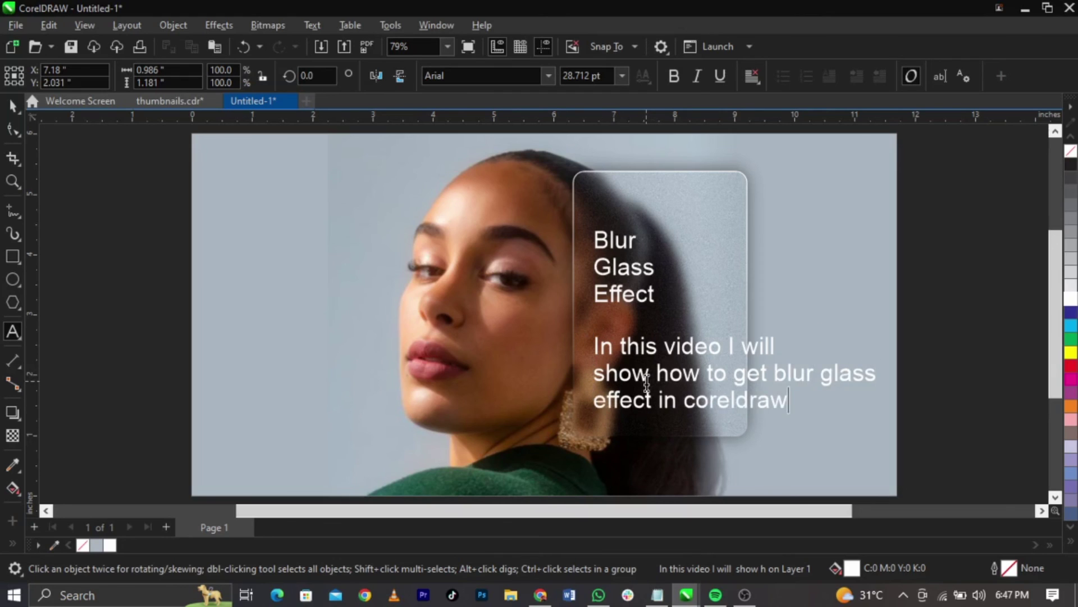
key(ctrl+space)
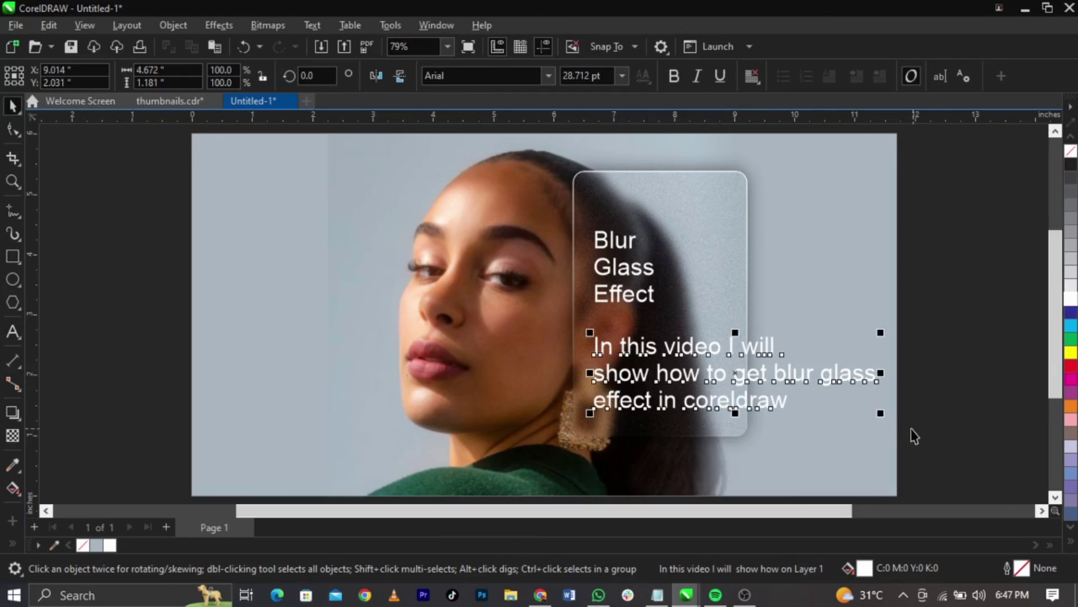
Scale the description text down to fit inside the card beneath the title, and preview the design full screen.
drag(880, 413, 668, 384)
click(665, 385)
click(934, 382)
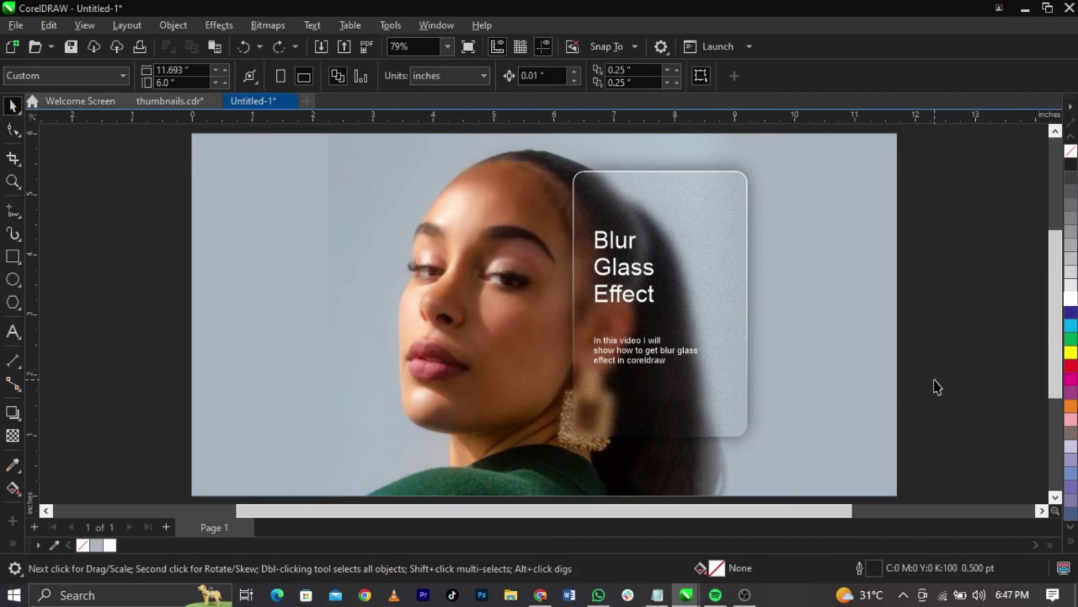
key(F9)
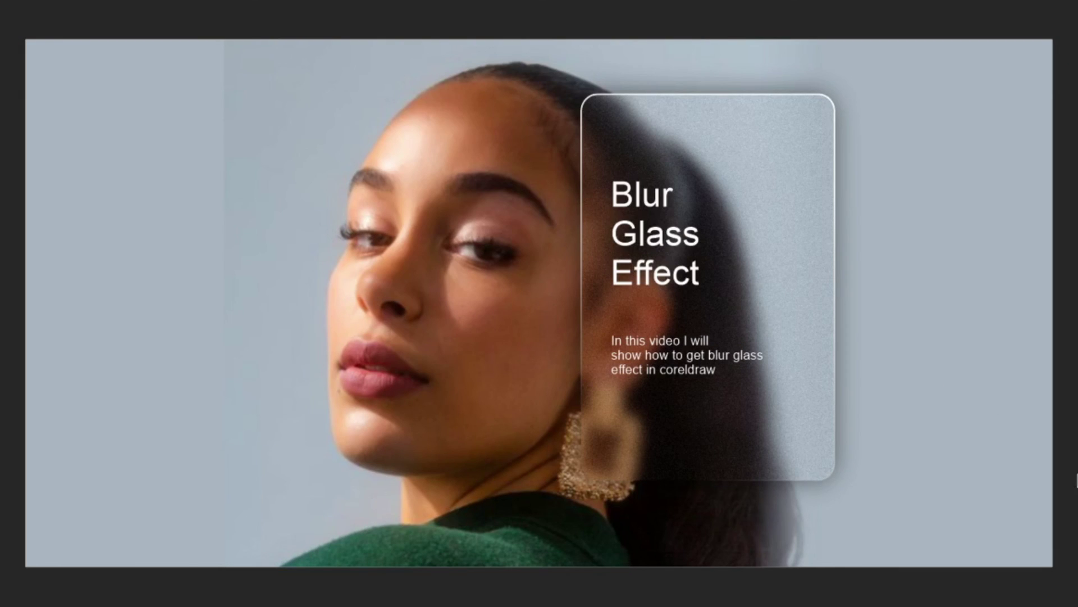